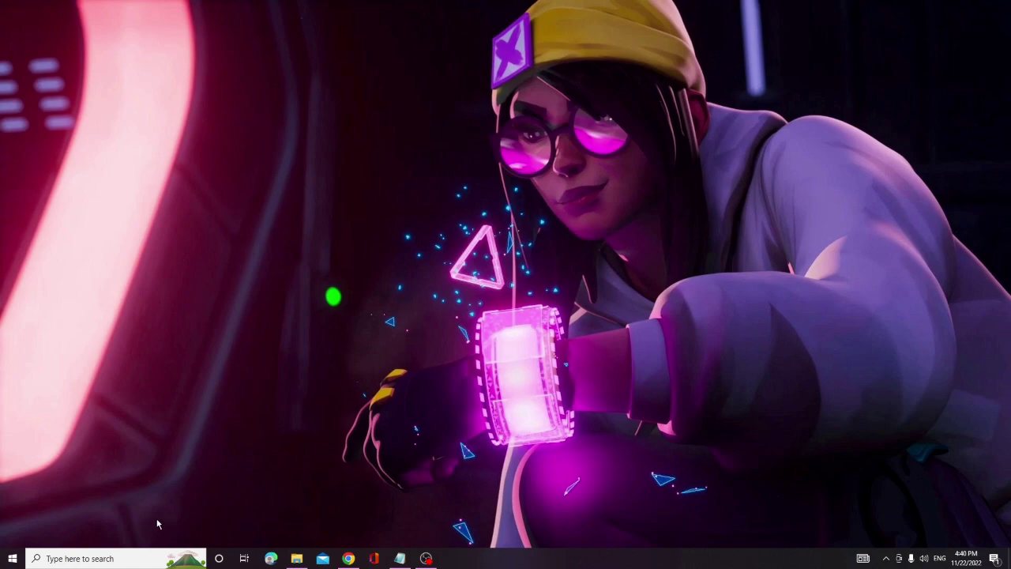
Search 'update' and run Check for updates on the Windows Update settings page.
left_click(109, 557)
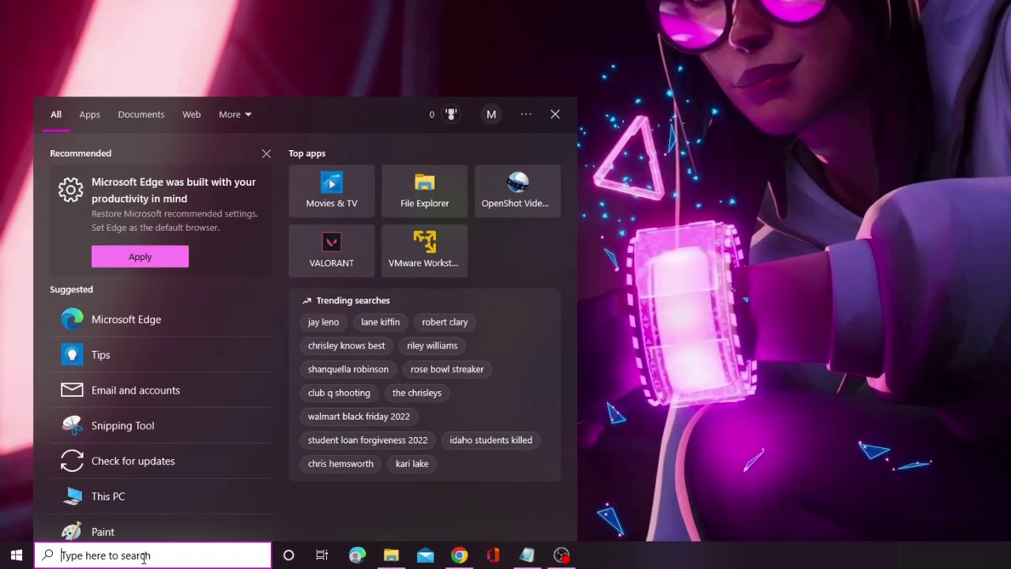
type("update")
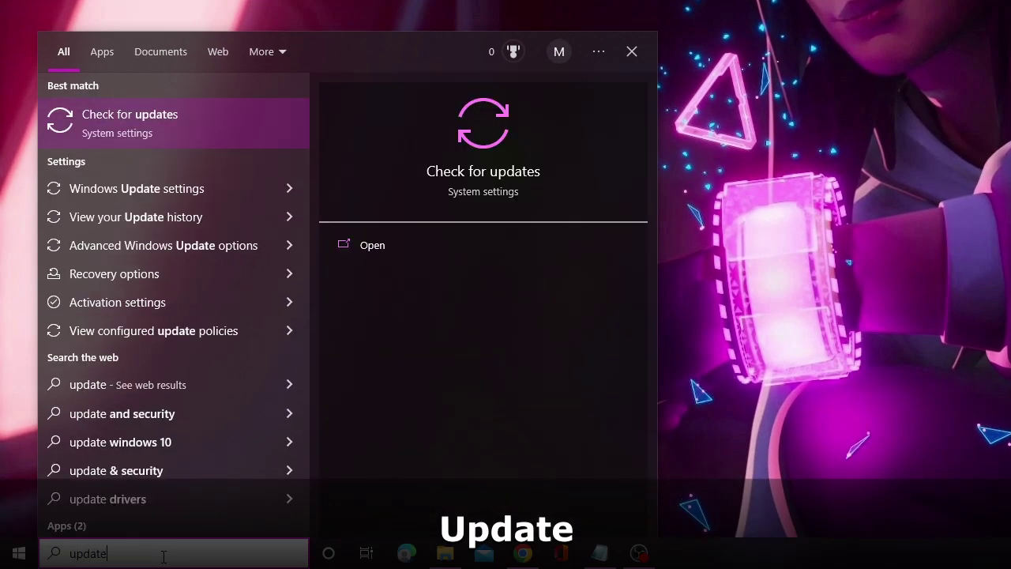
left_click(177, 126)
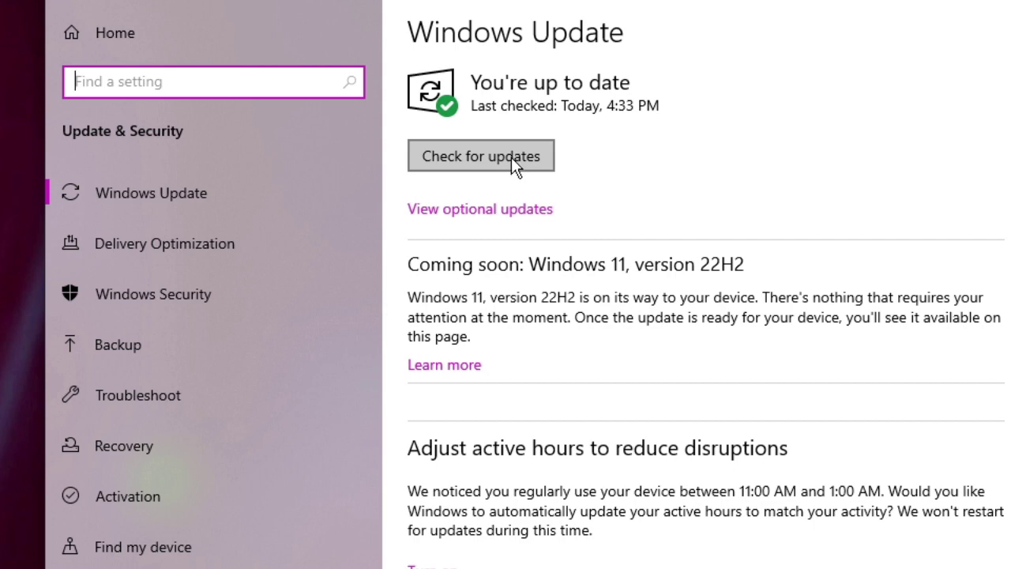
left_click(511, 158)
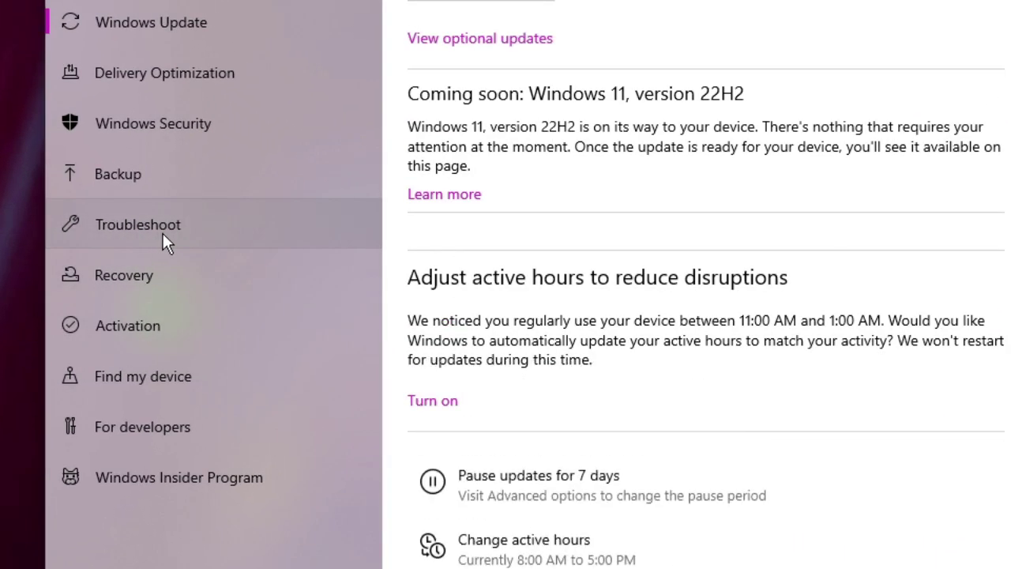
Run the Windows Store Apps troubleshooter from Additional troubleshooters and close it once finished.
left_click(163, 233)
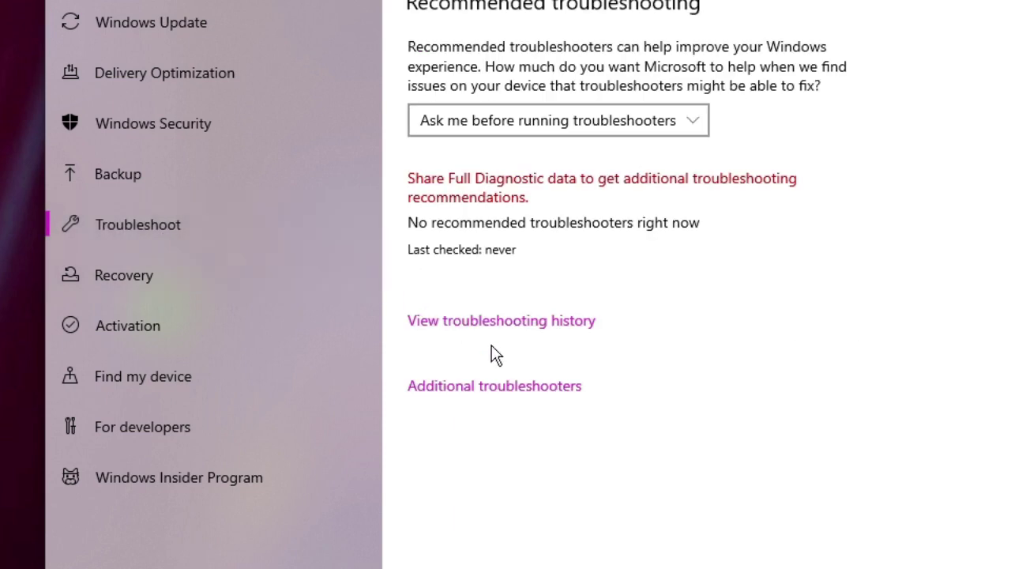
left_click(501, 397)
scroll(334, 257, "down", 10)
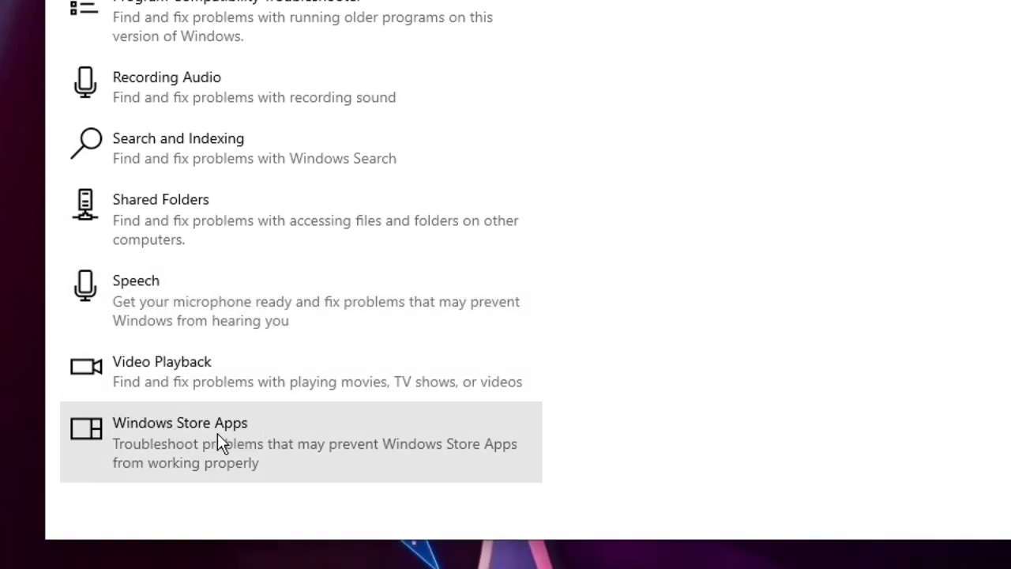
left_click(245, 431)
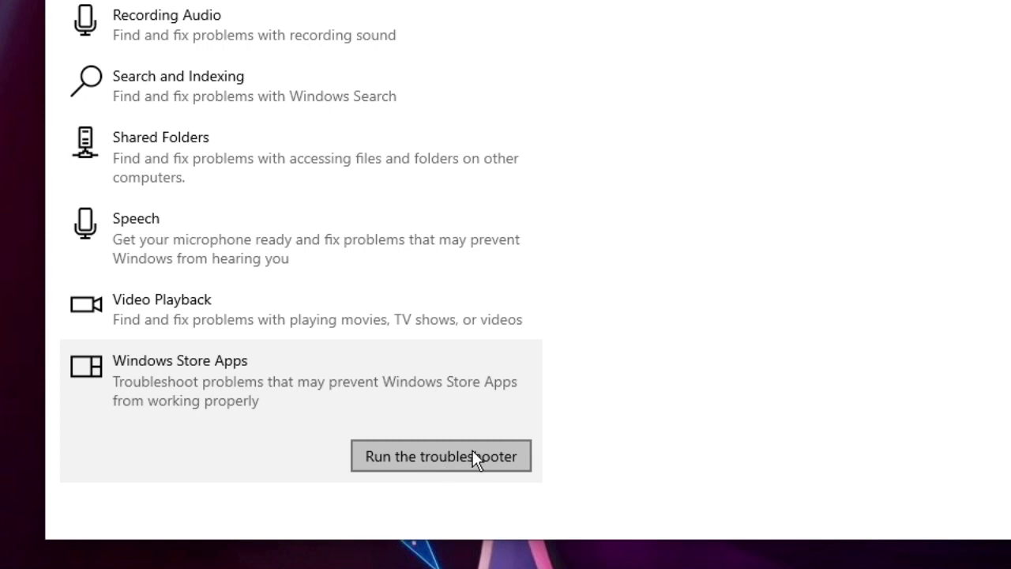
left_click(464, 455)
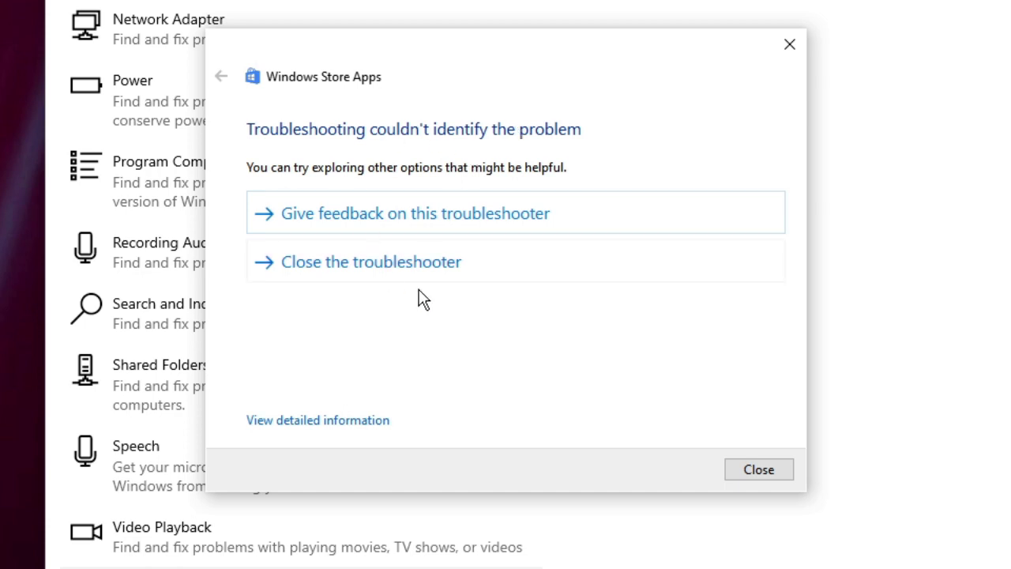
left_click(759, 470)
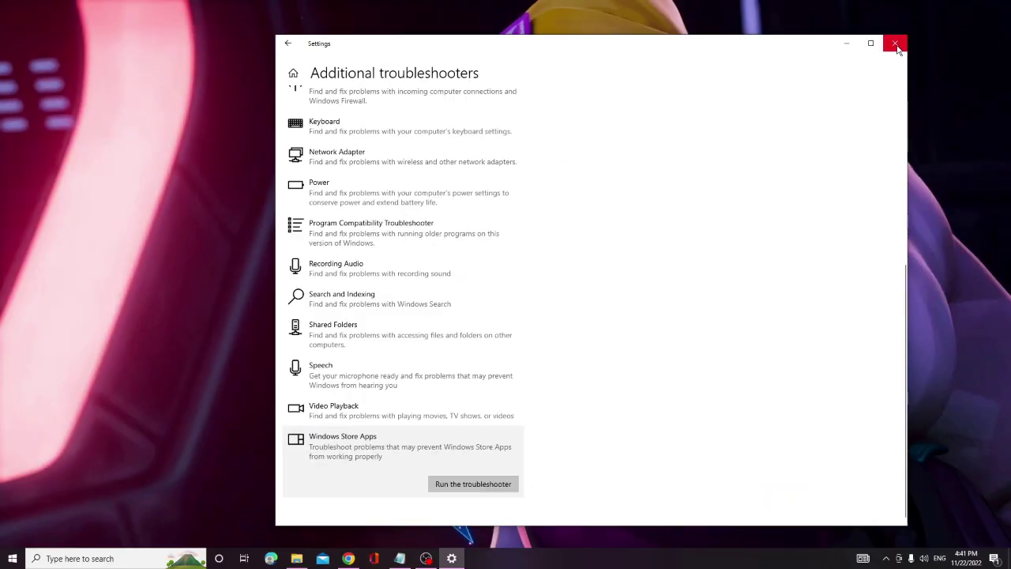
Close Settings and run wsreset as administrator to reset and reopen Microsoft Store.
left_click(898, 48)
left_click(108, 559)
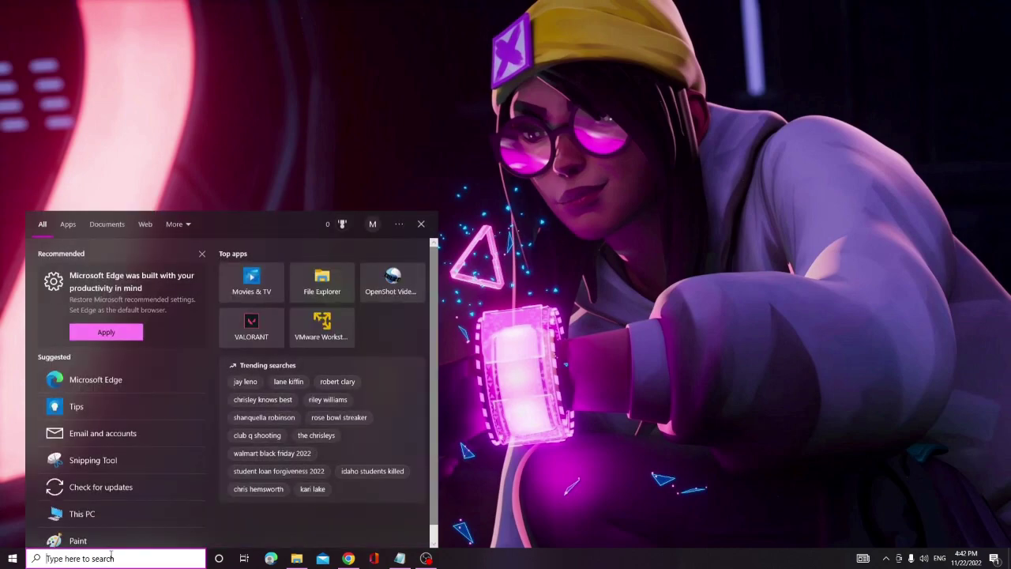
type("ws")
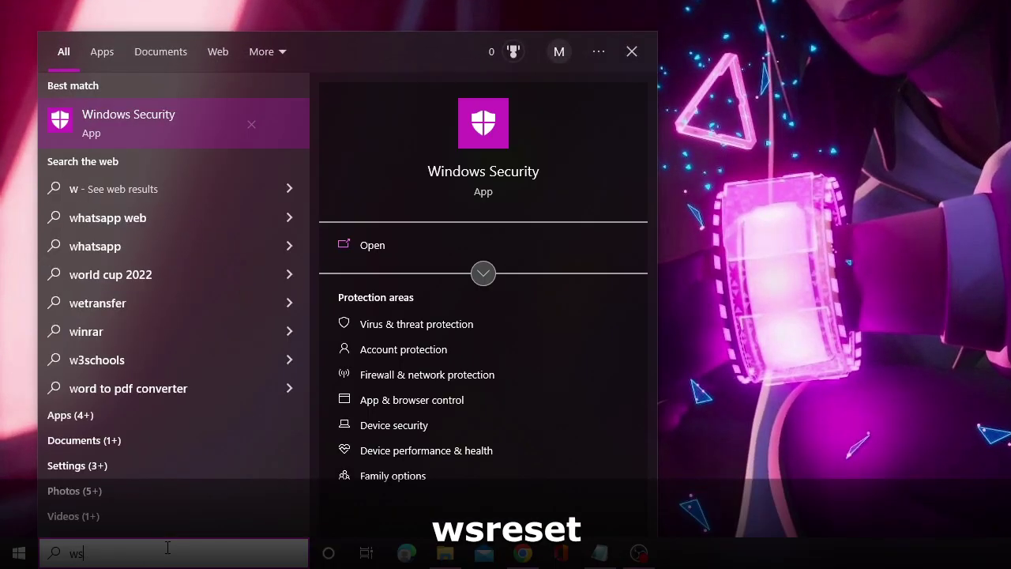
type("reset")
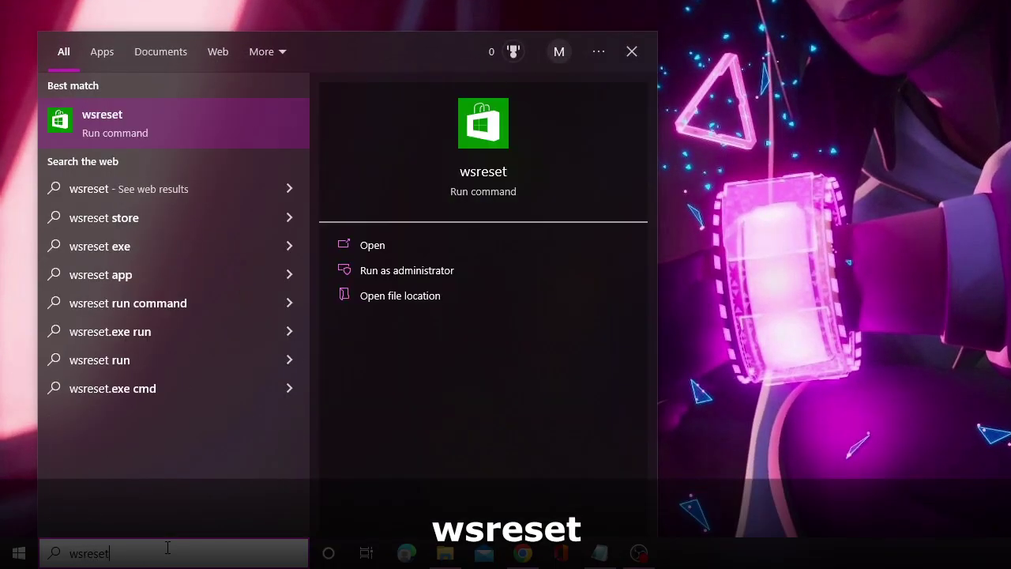
left_click(456, 270)
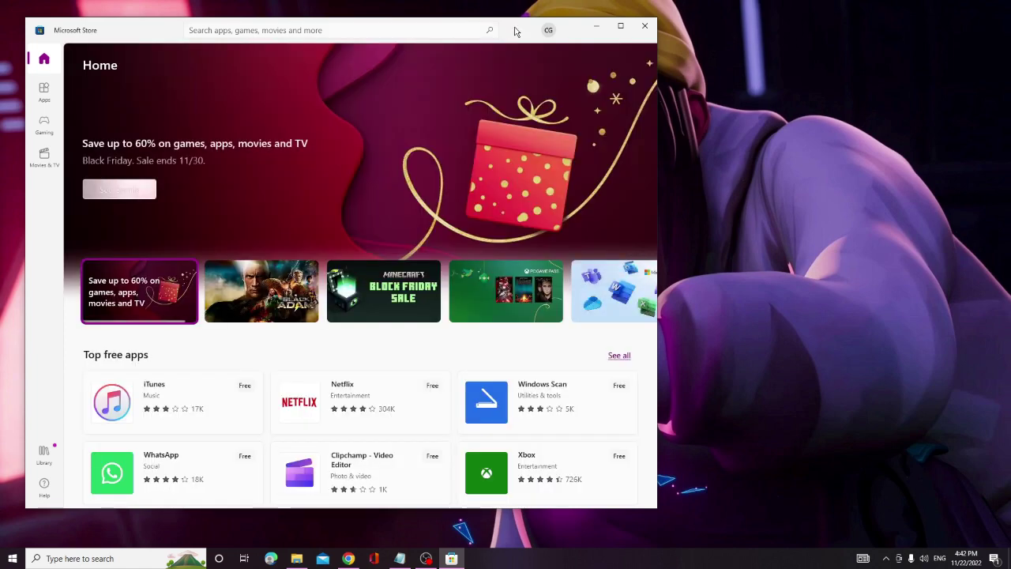
left_click_drag(518, 32, 626, 41)
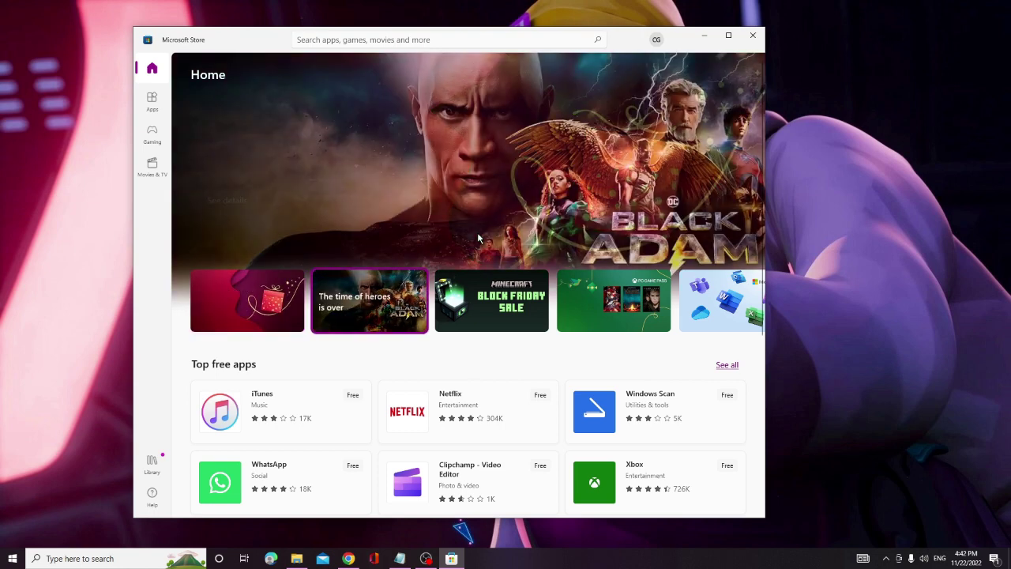
left_click(441, 40)
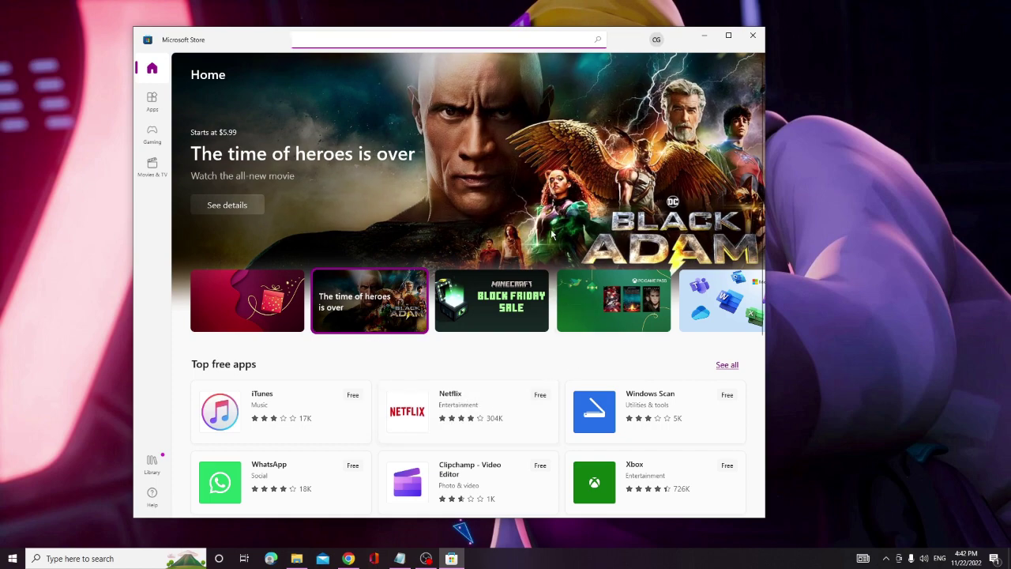
Close the Store, reset Microsoft Store's data from its App settings, and close Settings.
left_click(759, 37)
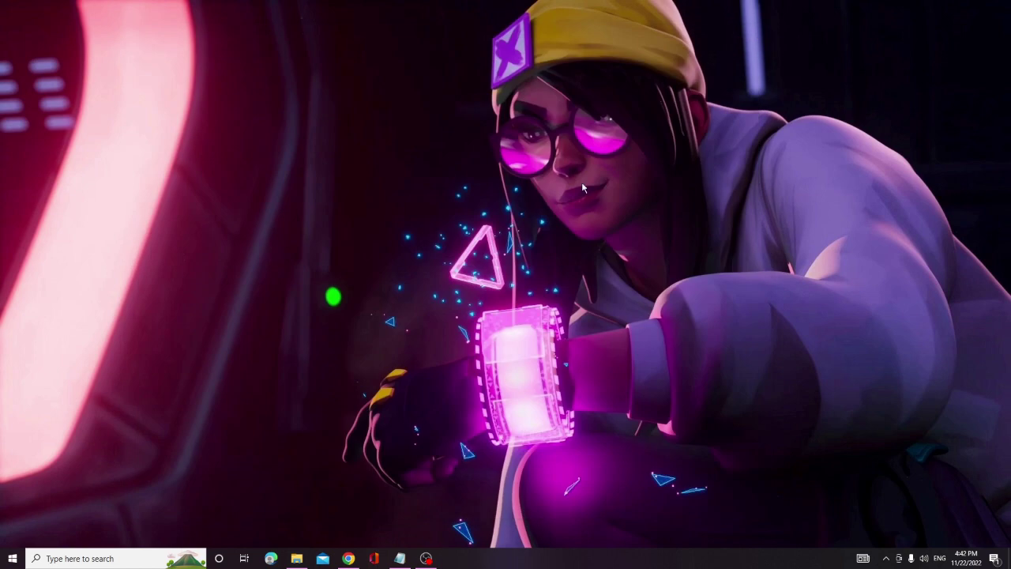
left_click(115, 558)
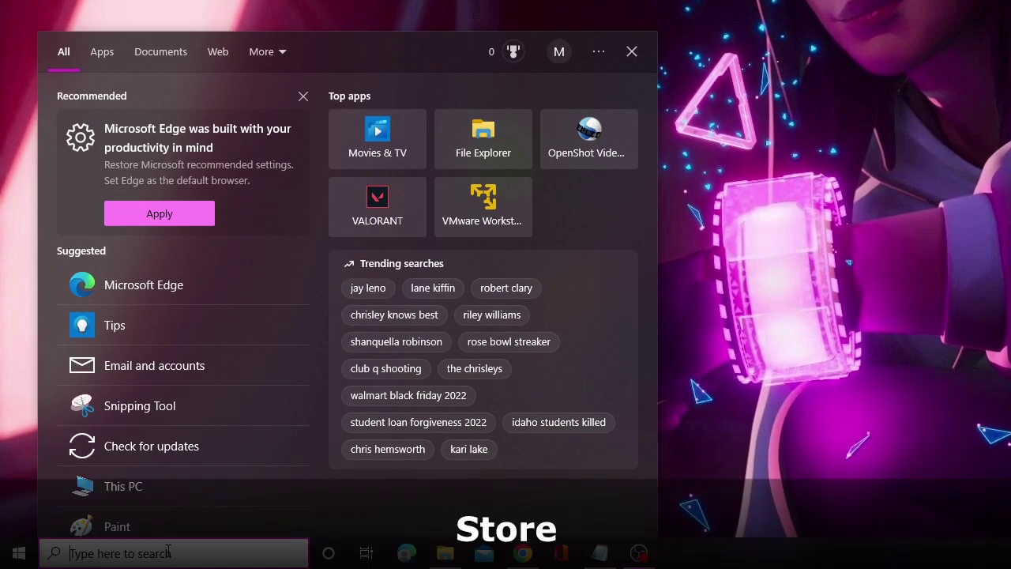
type("store")
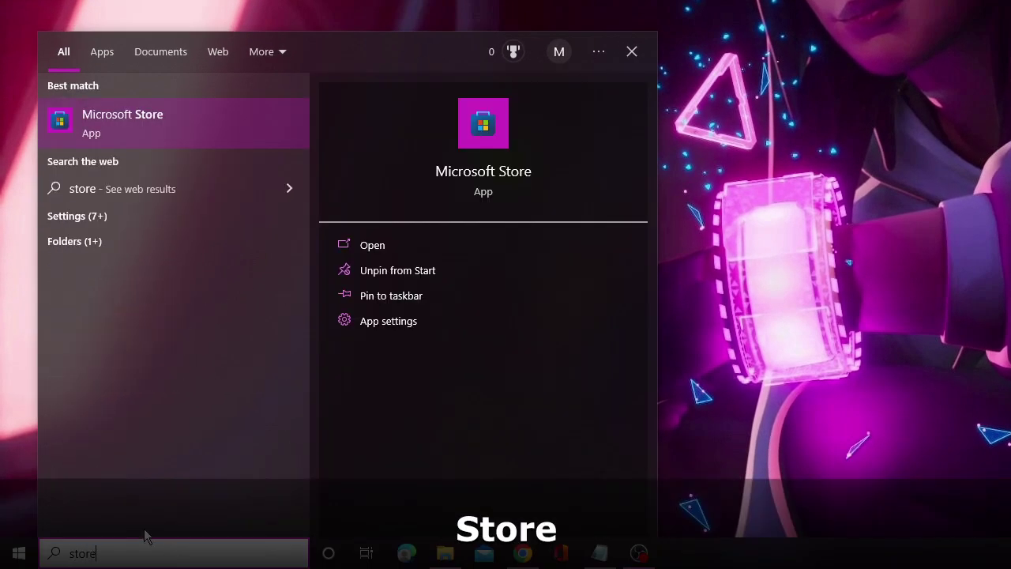
right_click(181, 118)
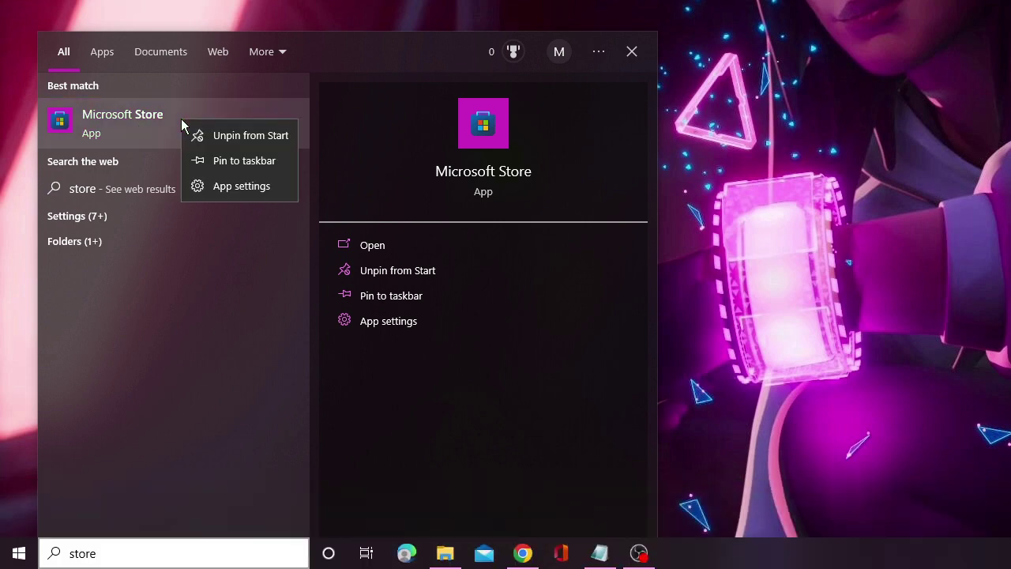
left_click(251, 188)
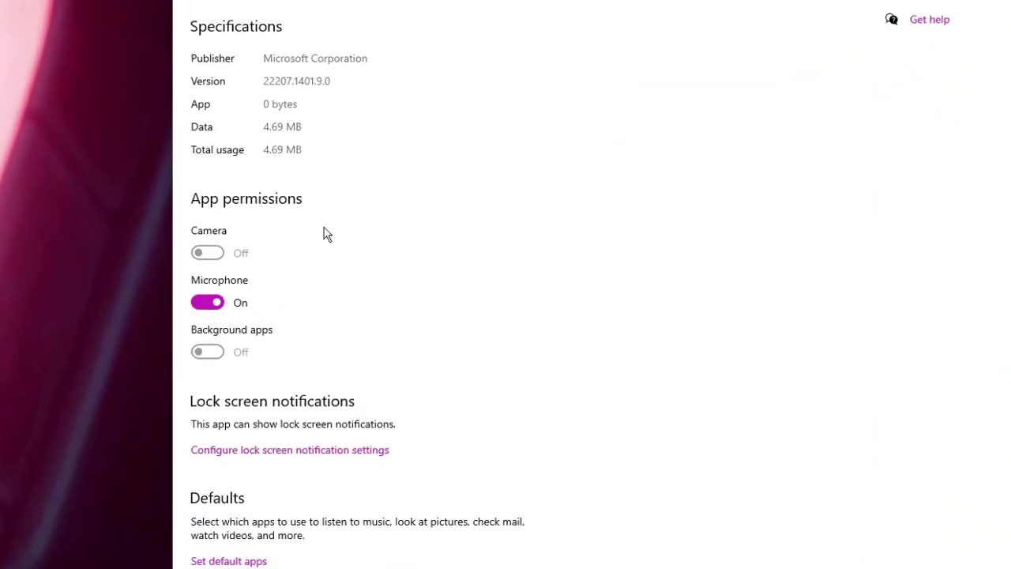
scroll(322, 228, "down", 10)
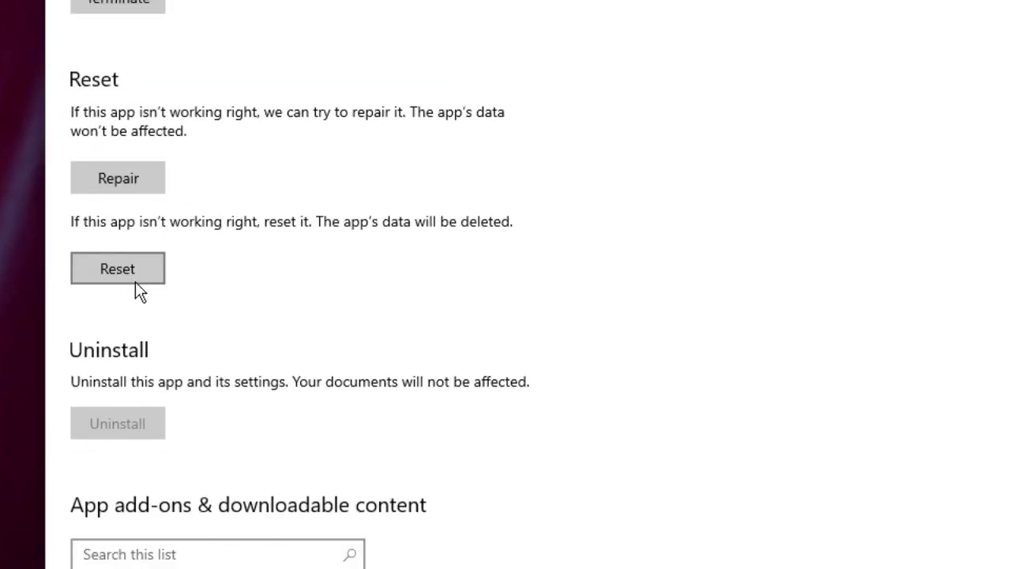
left_click(129, 278)
left_click(305, 227)
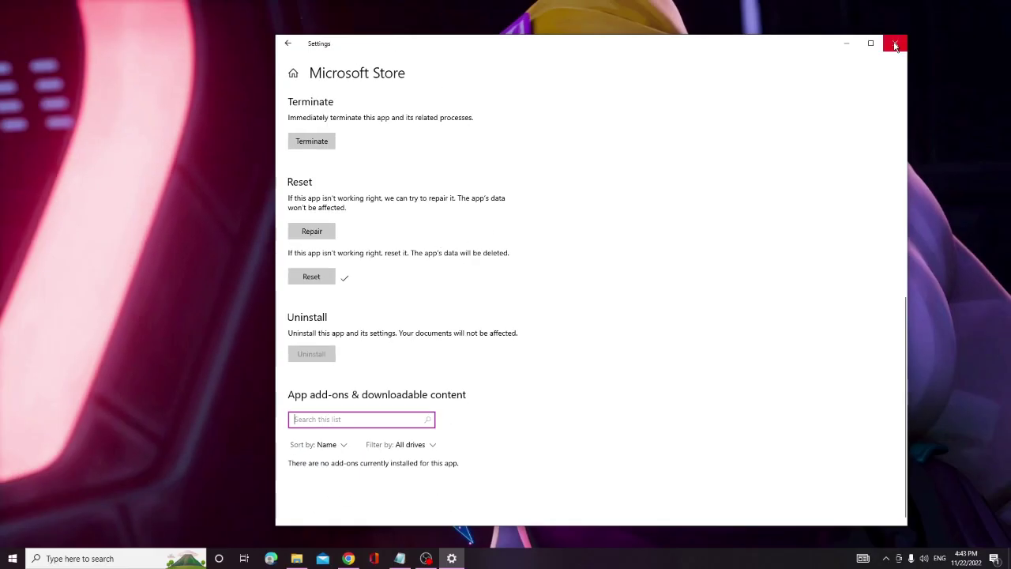
left_click(897, 41)
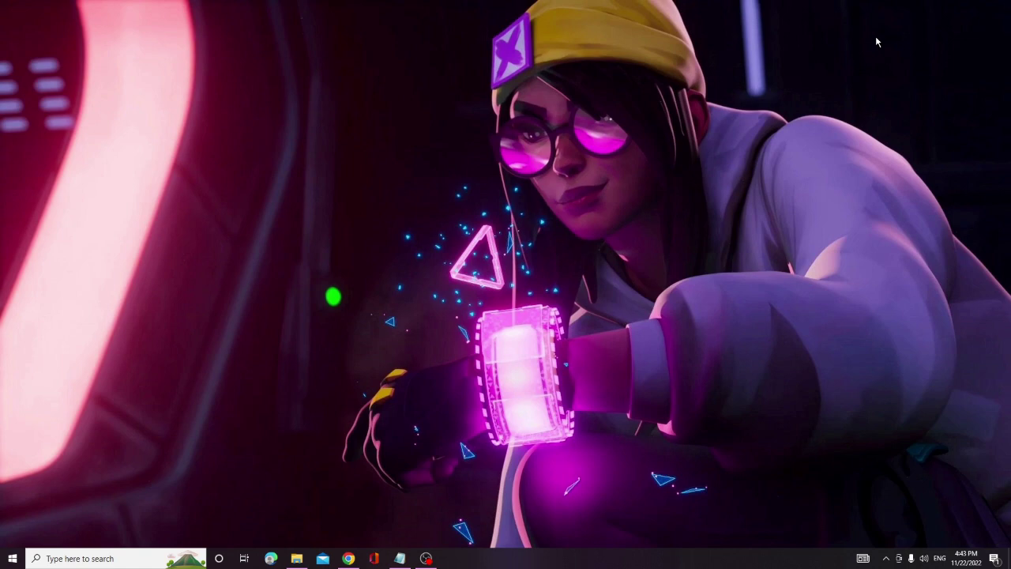
Open the Region page in Time & Language settings via a 'time' search.
left_click(109, 559)
type("t")
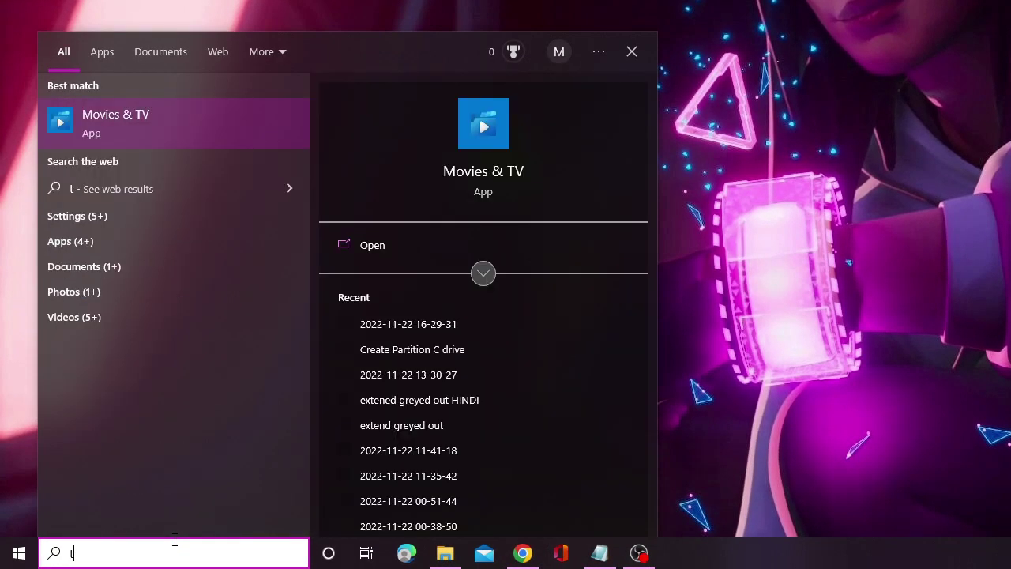
type("ime")
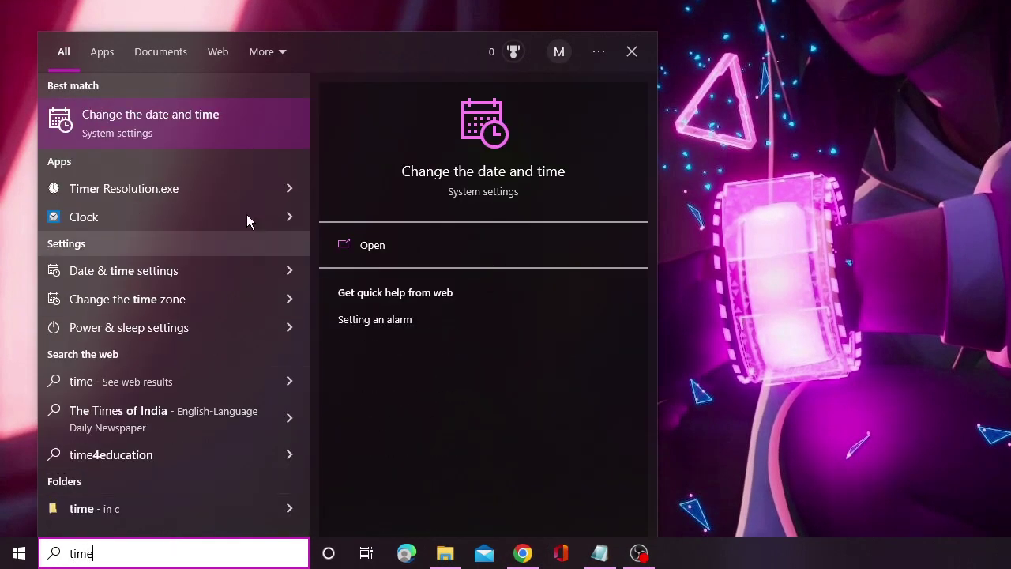
left_click(210, 127)
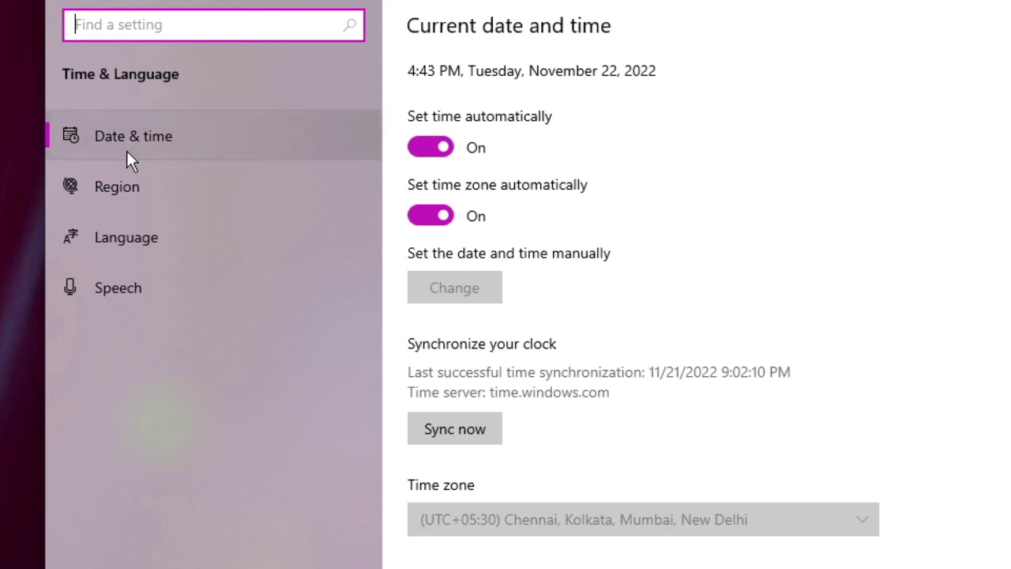
left_click(123, 190)
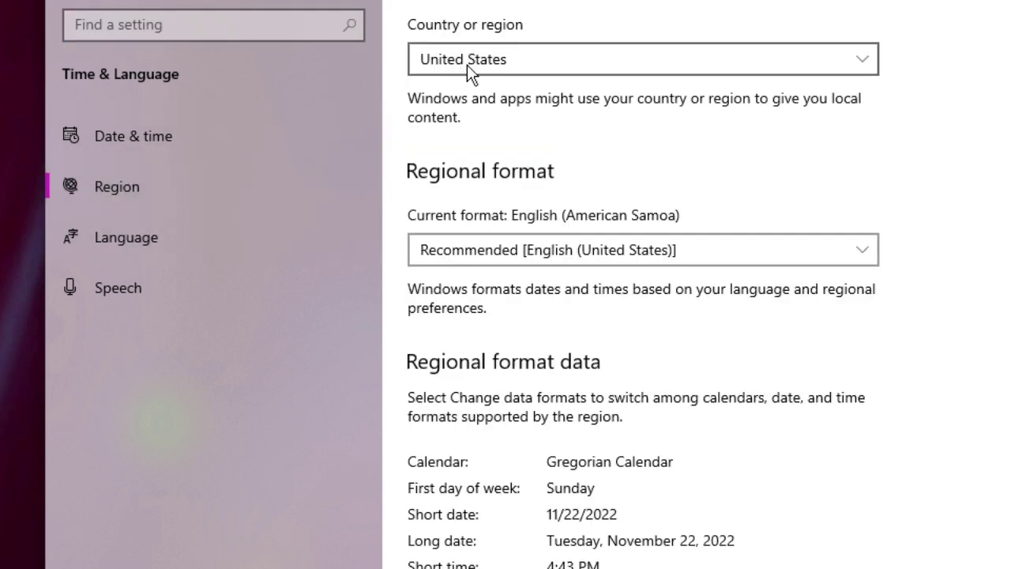
Confirm United States as the country or region, then go to the Language page.
left_click(535, 59)
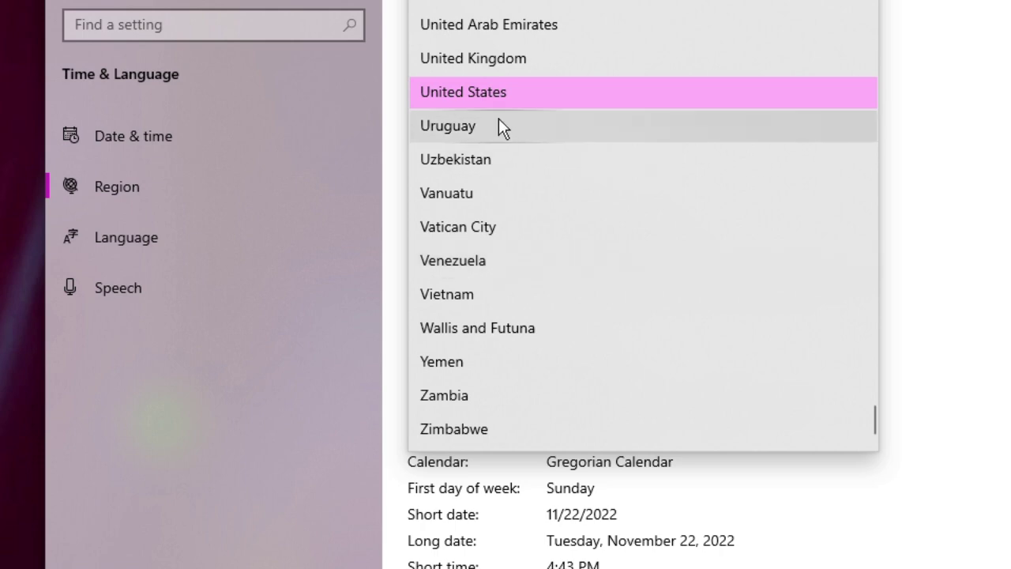
scroll(521, 181, "up", 9)
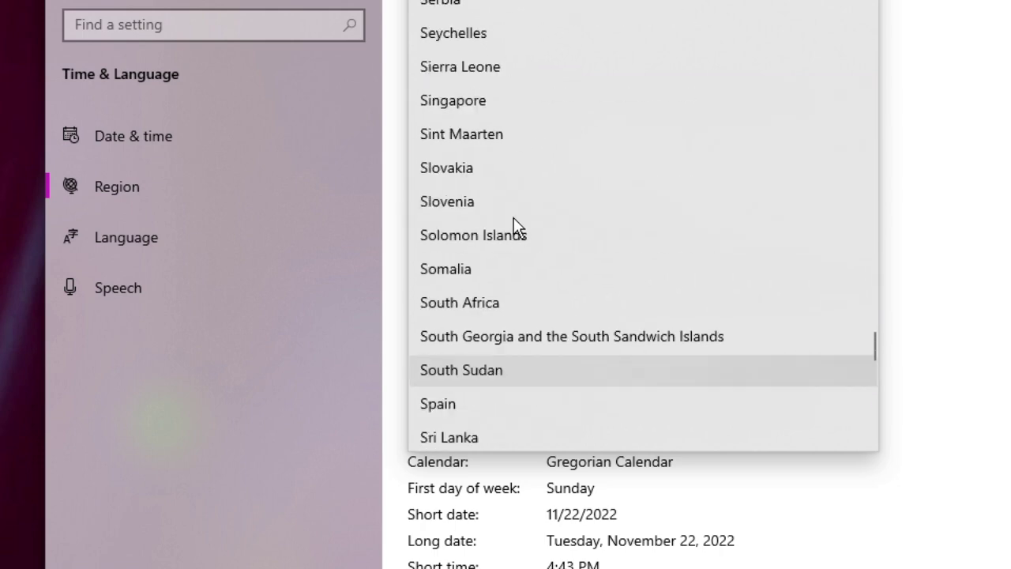
scroll(514, 218, "up", 6)
left_click(958, 181)
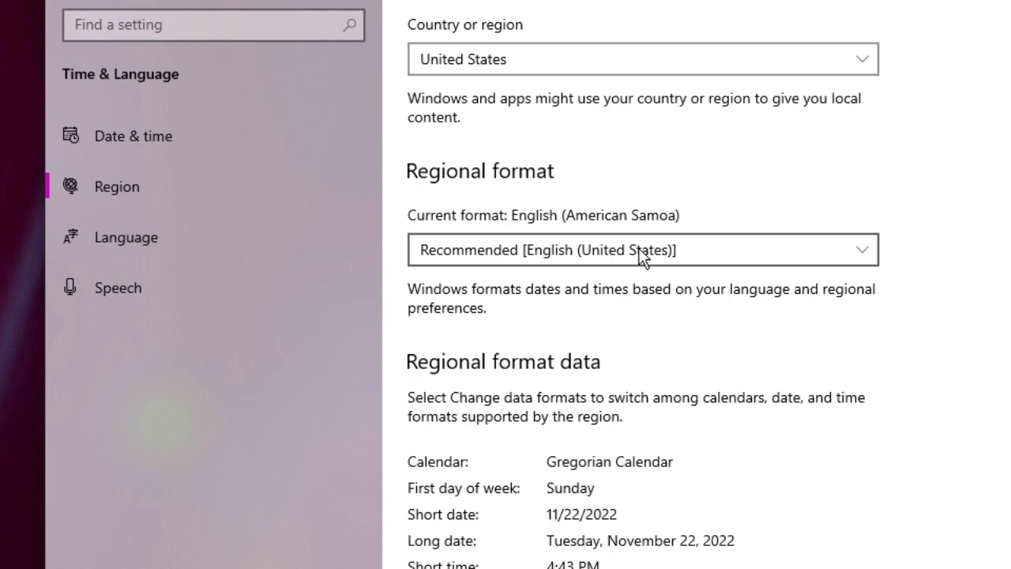
left_click(133, 237)
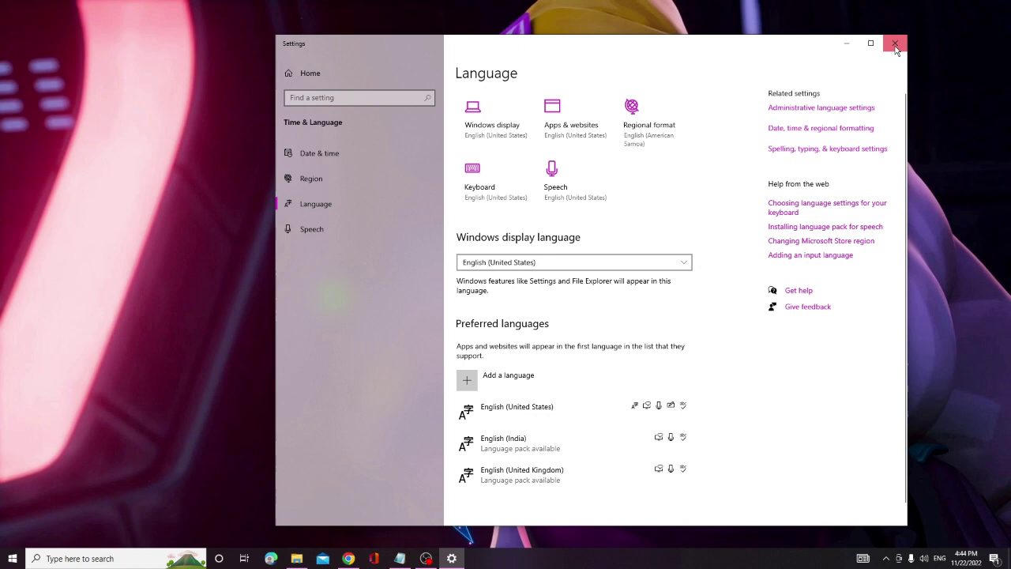
Close Settings and open Windows PowerShell (Admin) from the Start right-click menu.
left_click(923, 34)
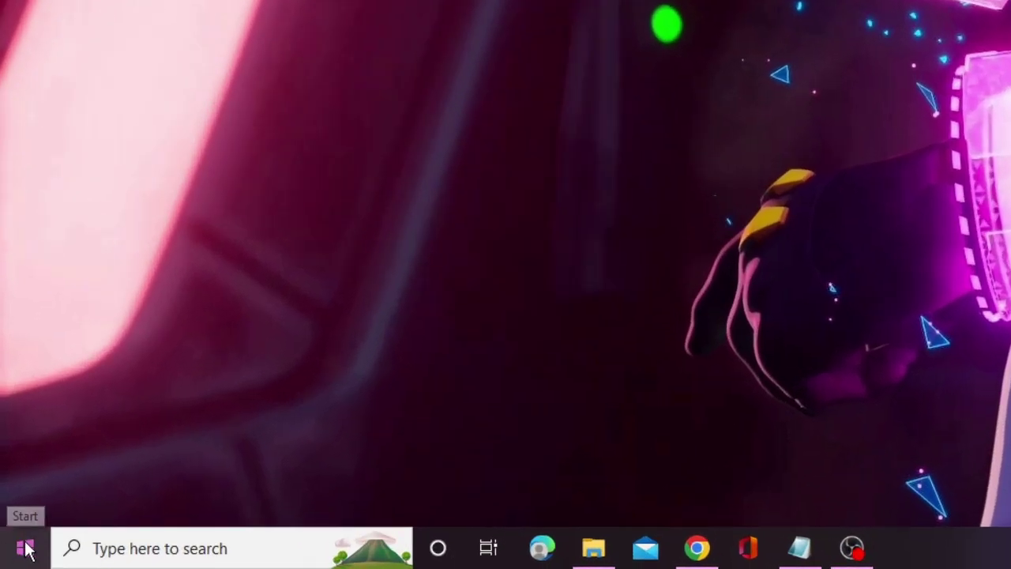
right_click(28, 550)
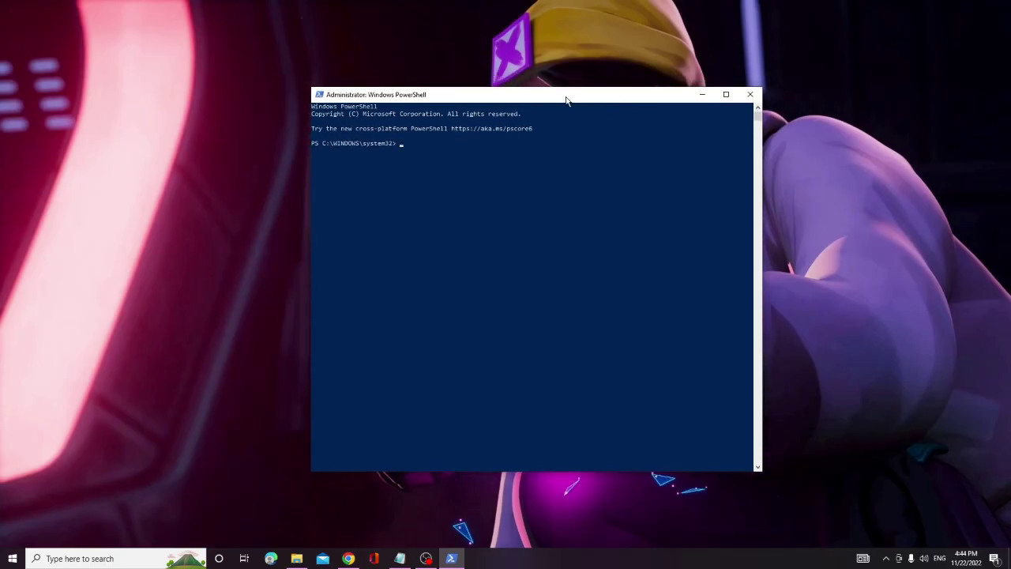
left_click_drag(567, 99, 587, 102)
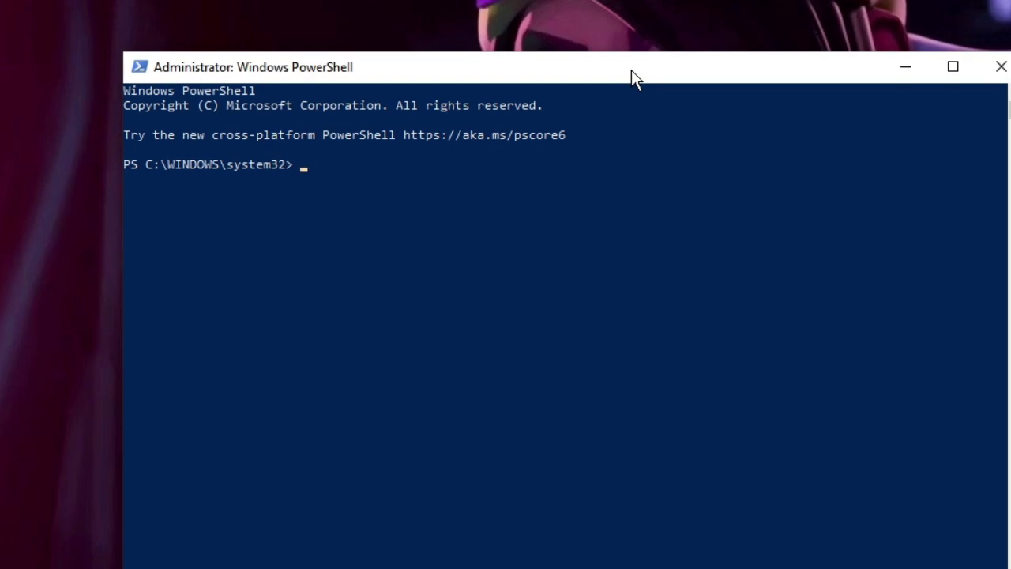
Copy Set-ExecutionPolicy Unrestricted from the notes and run it in admin PowerShell.
key("alt+Tab")
left_click(260, 280)
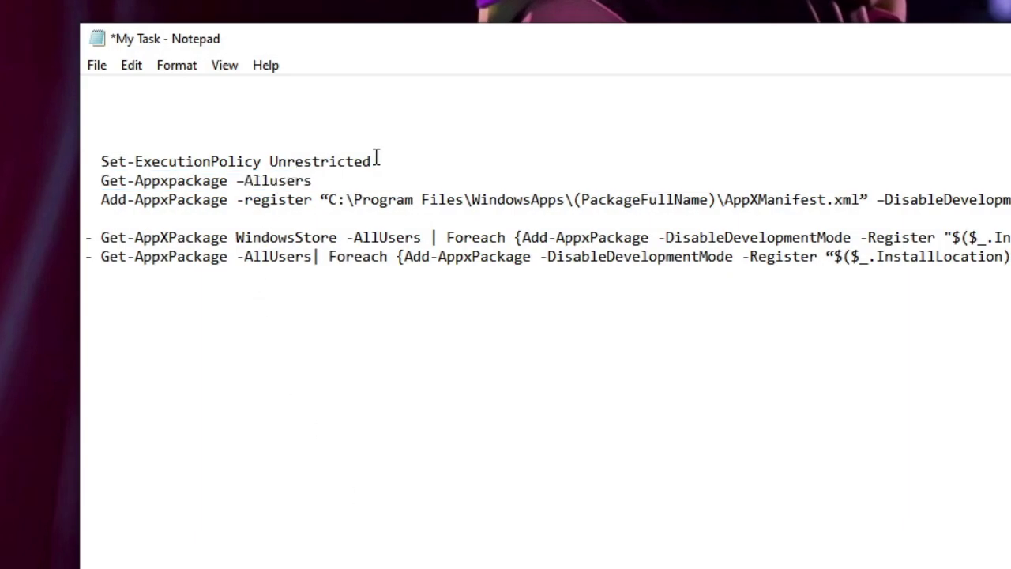
left_click_drag(377, 158, 100, 162)
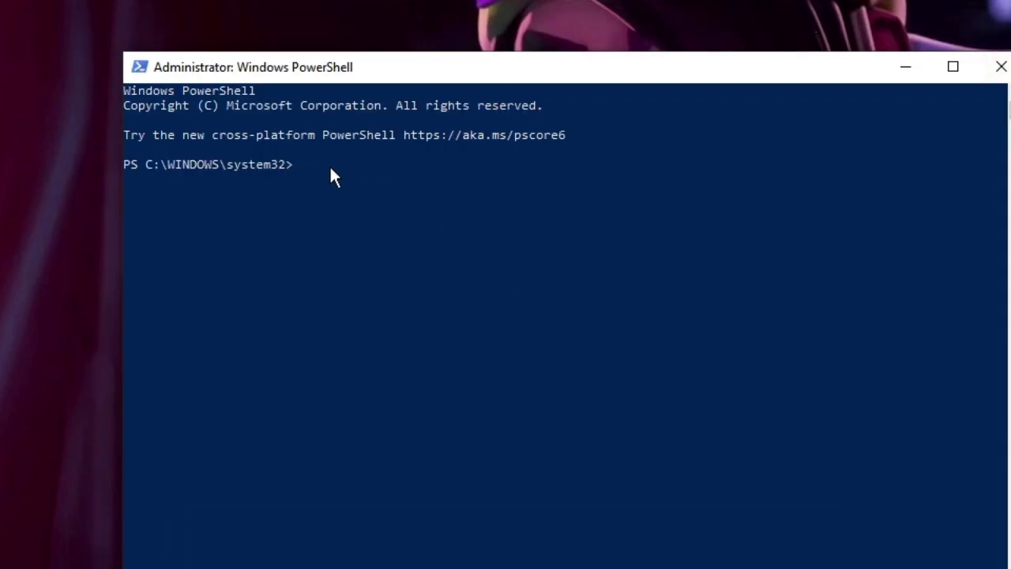
right_click(327, 166)
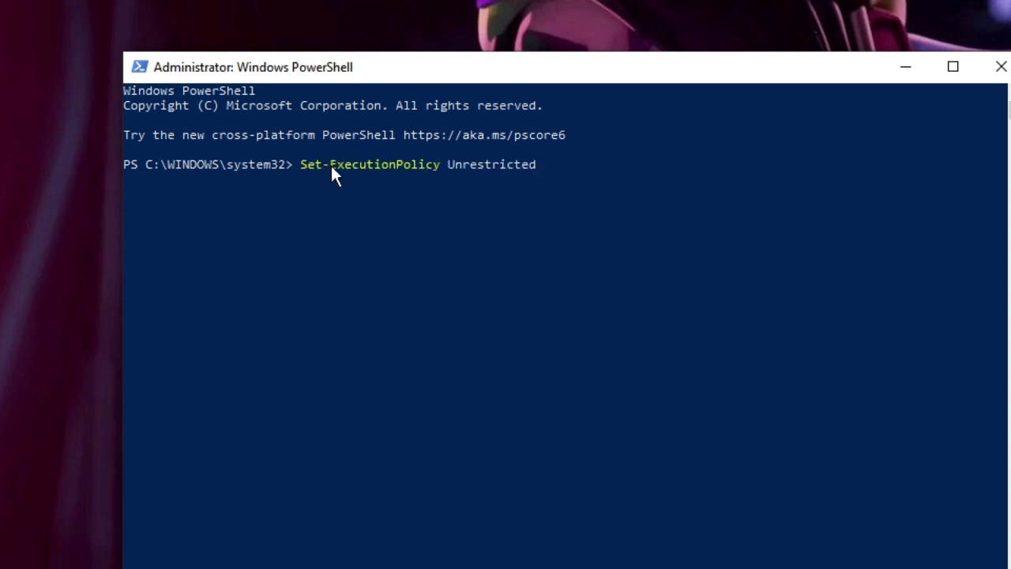
key("Return")
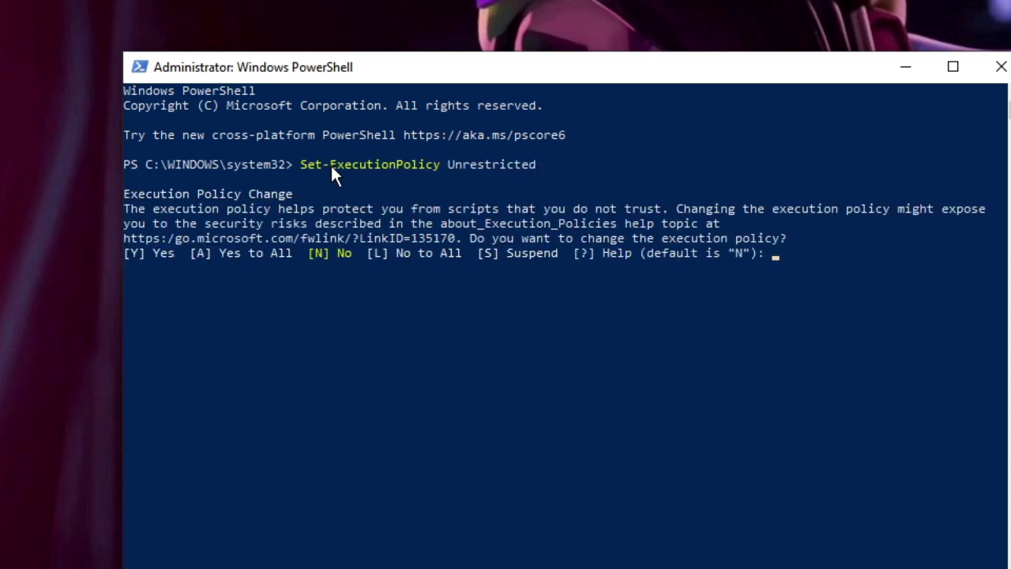
Answer A (Yes to All) to the policy prompt, then run Get-Appxpackage -Allusers from the notes.
type("A")
key("Return")
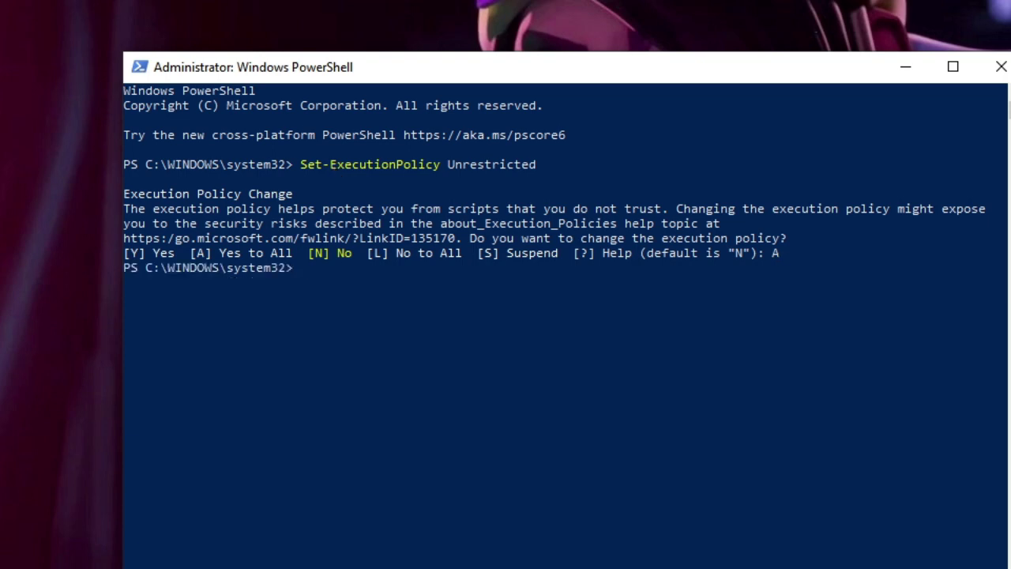
key("alt+Tab")
left_click(101, 181)
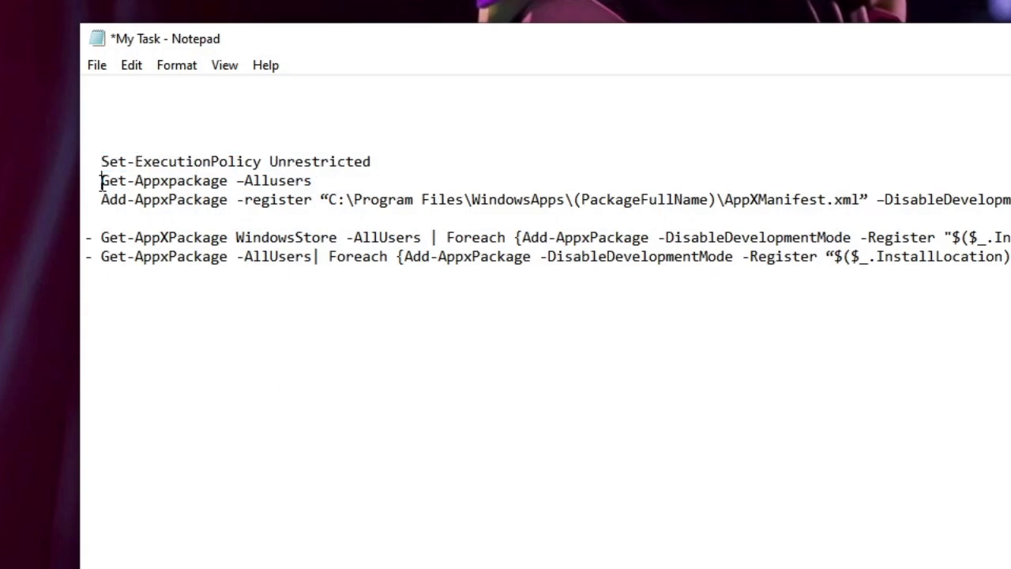
left_click_drag(101, 181, 320, 180)
key("ctrl+c")
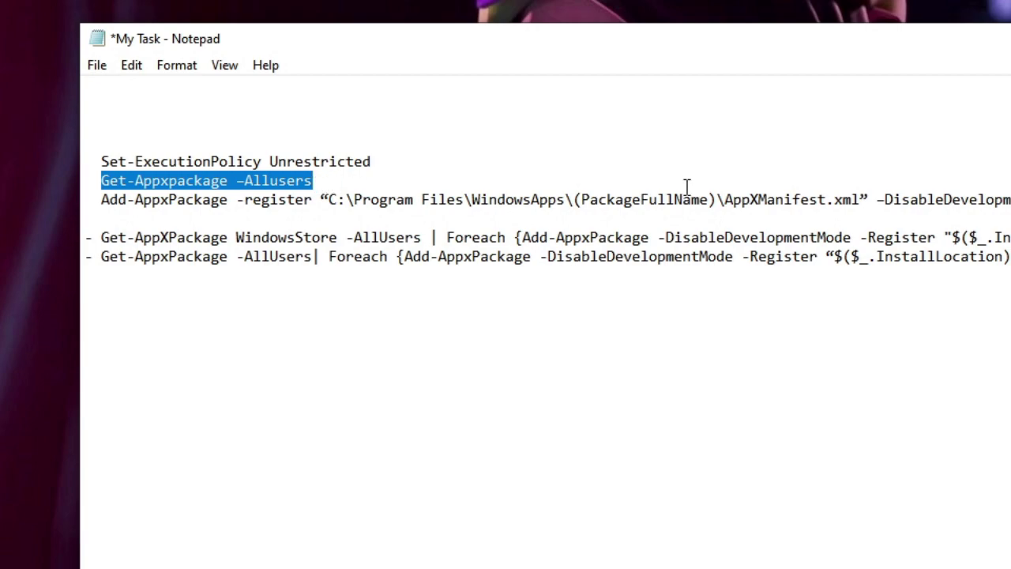
key("alt+Tab")
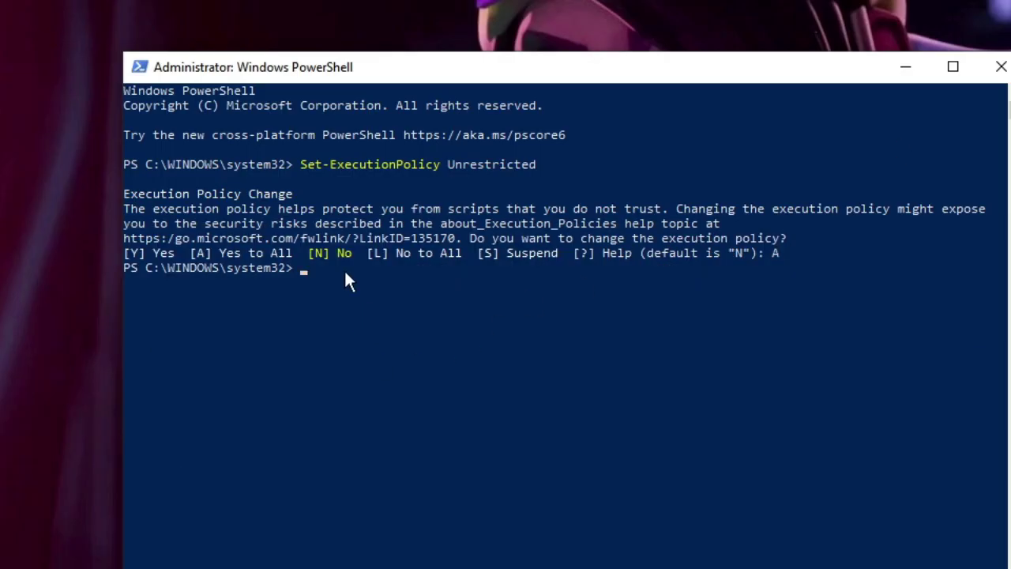
key("ctrl+v")
key("Return")
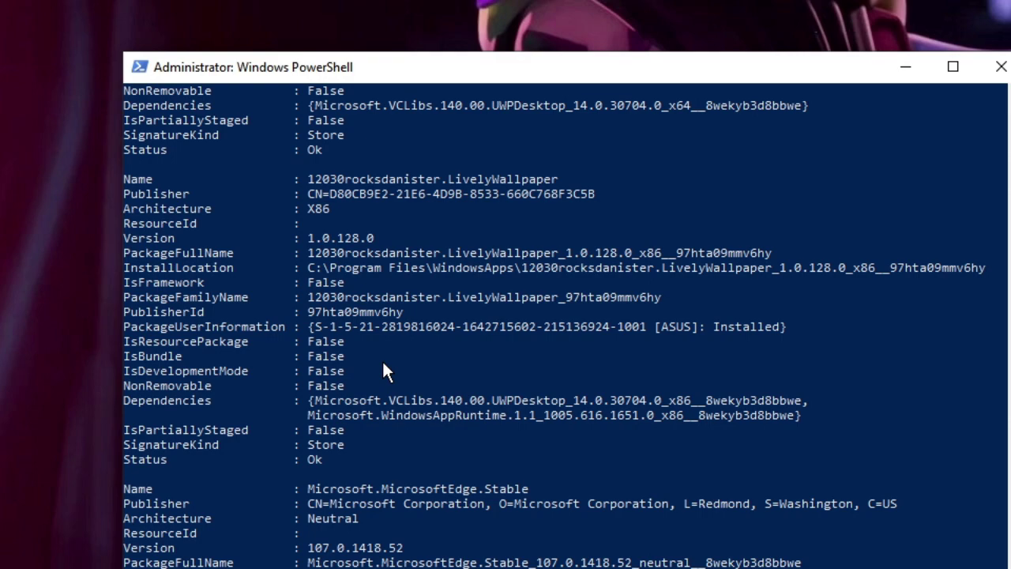
scroll(383, 365, "up", 10)
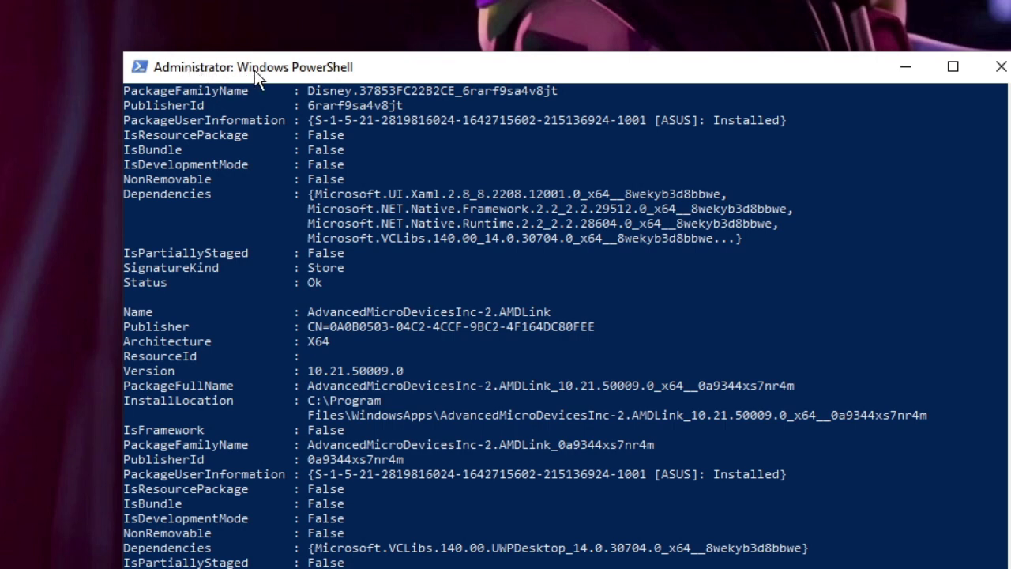
Find 'microsoft.store' in the console output to locate the Store packages.
right_click(456, 70)
mouse_move(512, 221)
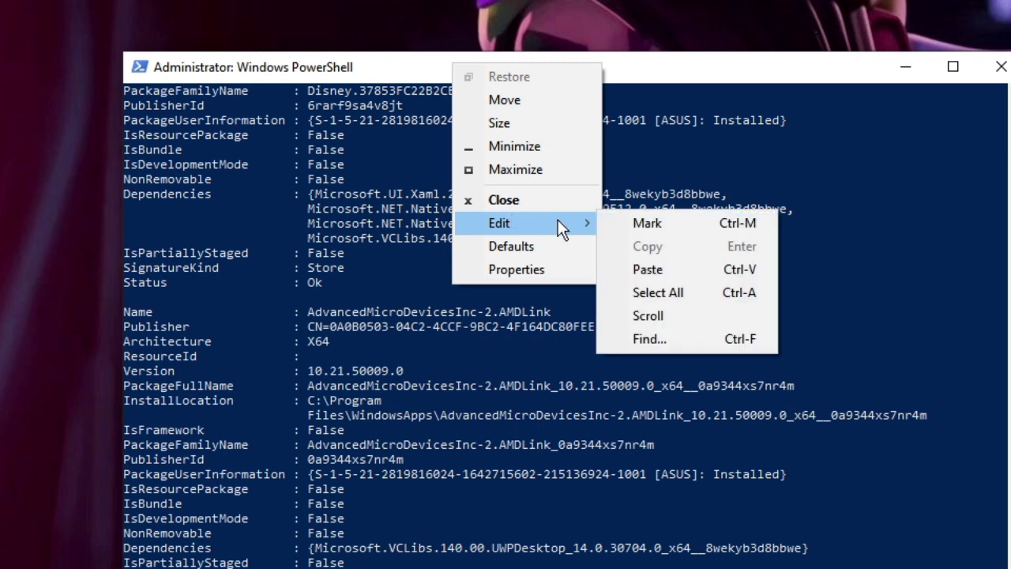
left_click(669, 341)
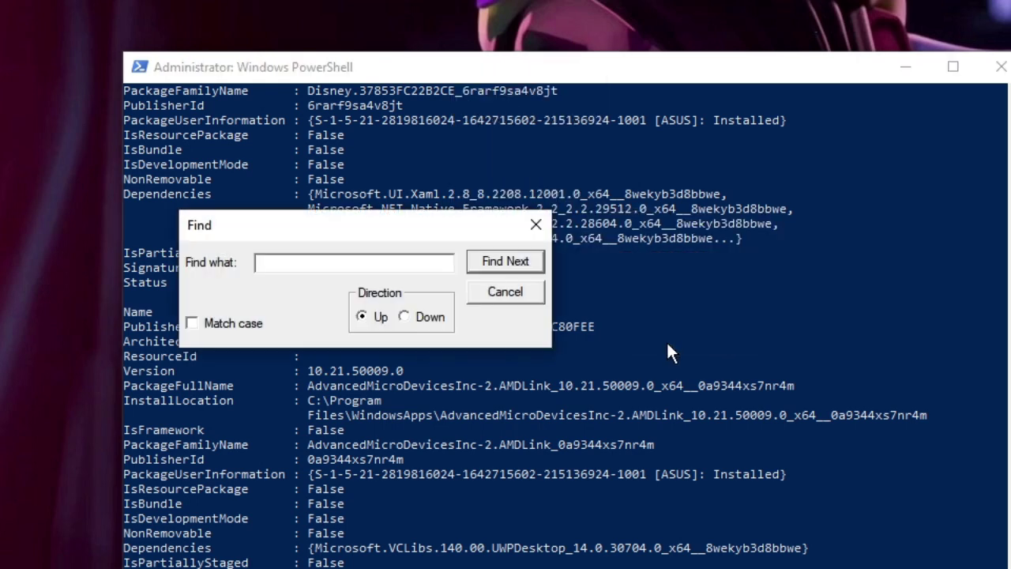
type("micro")
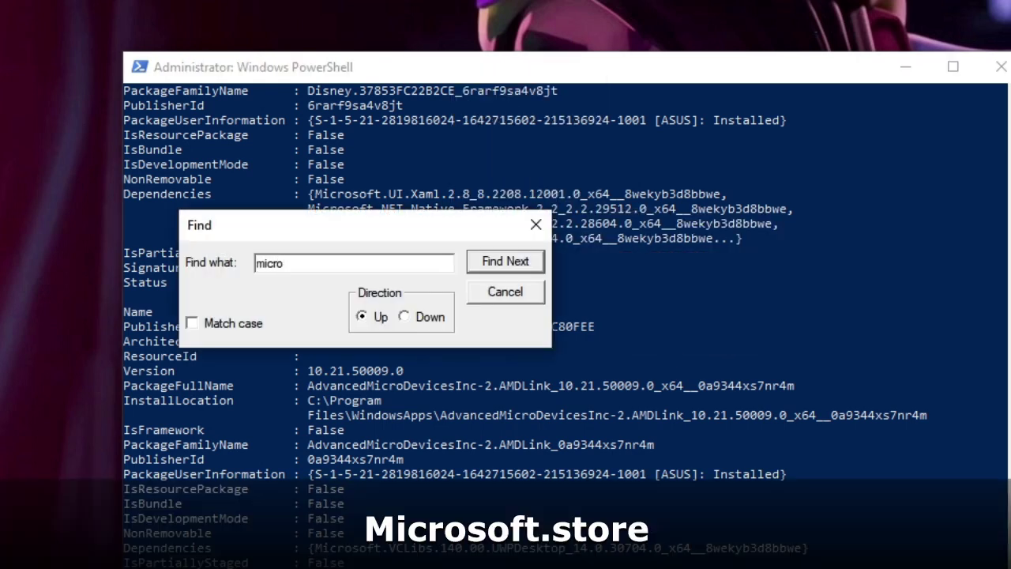
type("soft.store")
left_click(521, 262)
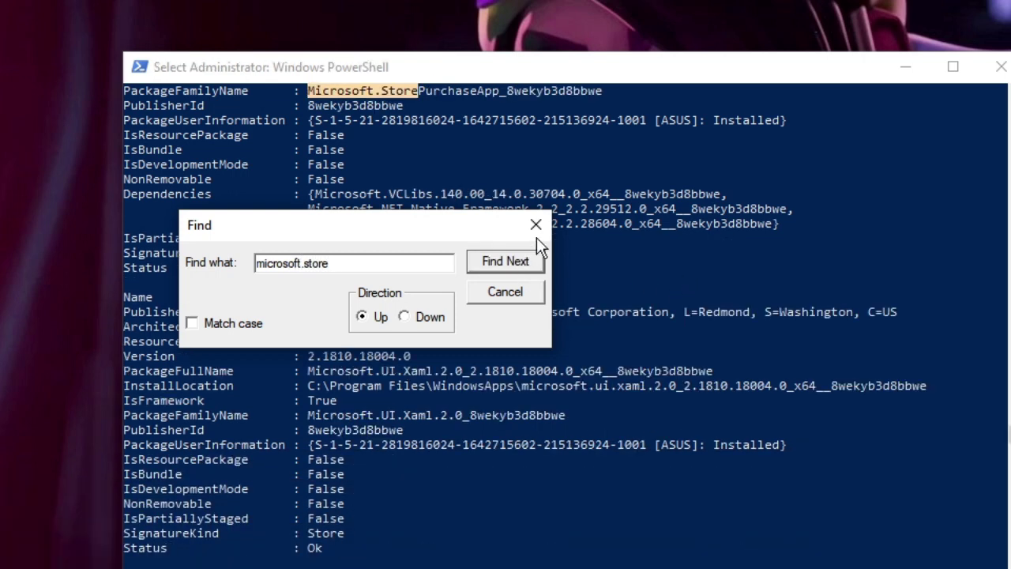
left_click(538, 231)
Copy the PackageFullName value of Microsoft.StorePurchaseApp.
scroll(486, 241, "up", 3)
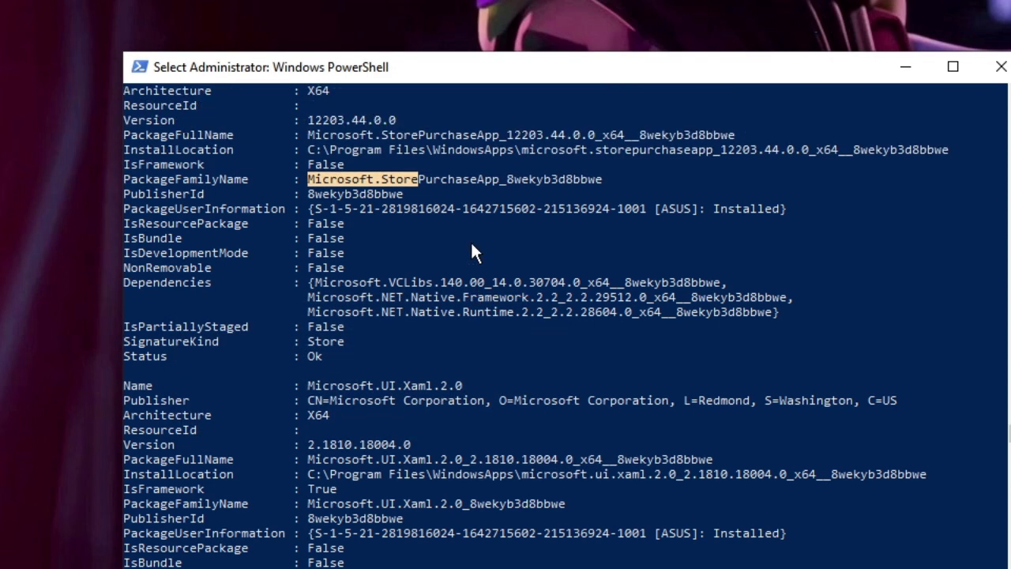
scroll(471, 250, "up", 1)
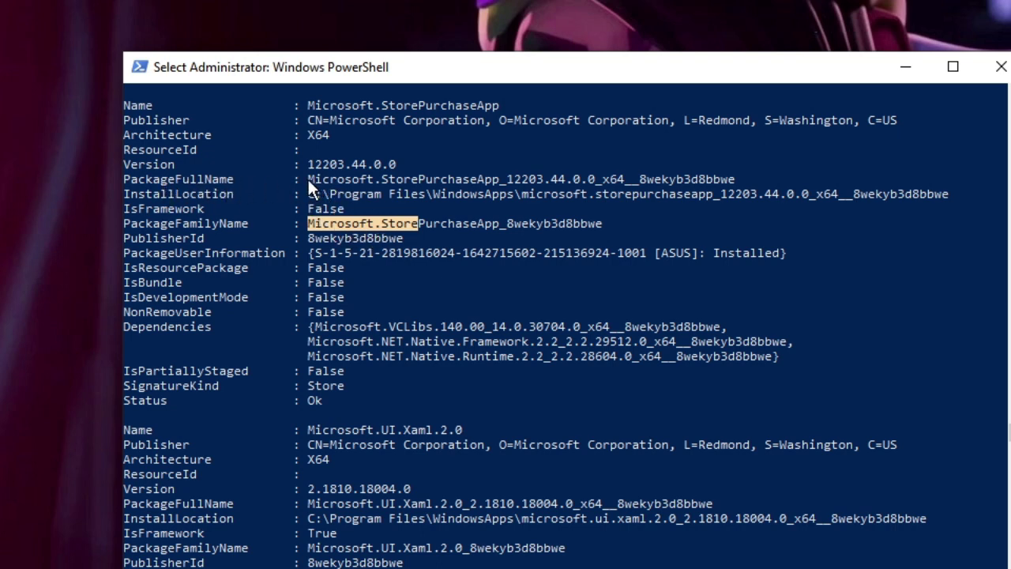
left_click_drag(307, 177, 700, 183)
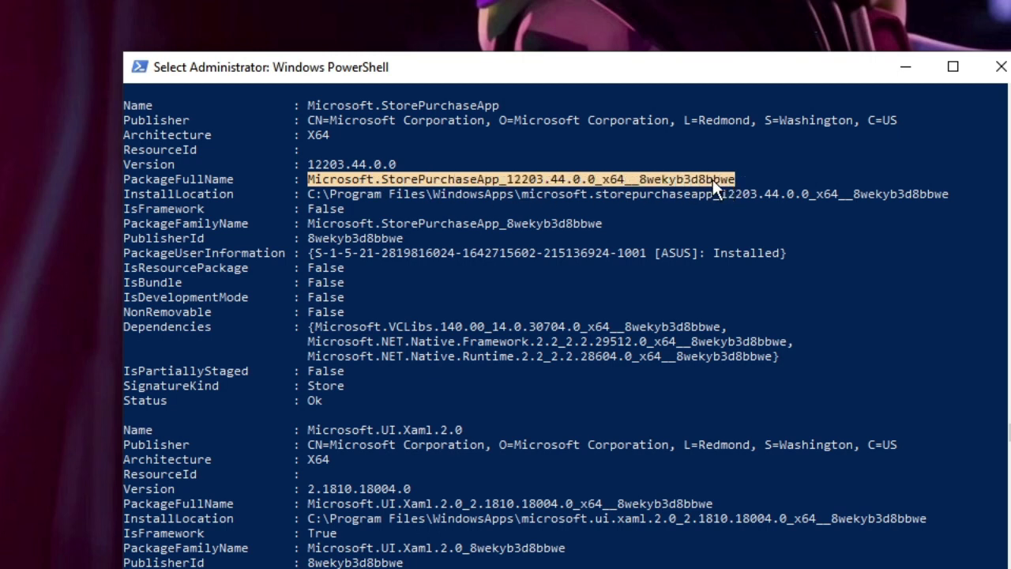
key("ctrl+c")
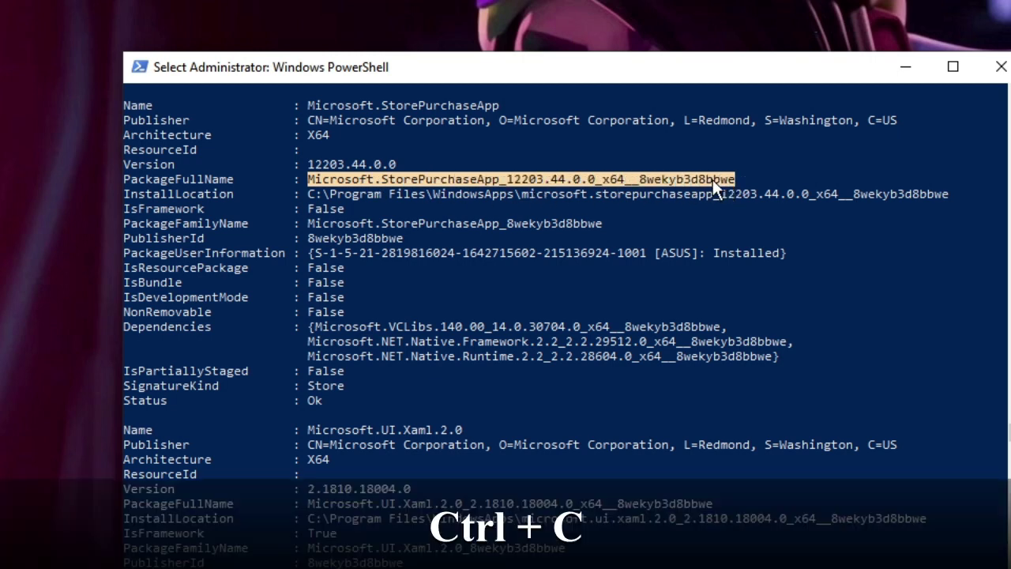
key("ctrl+c")
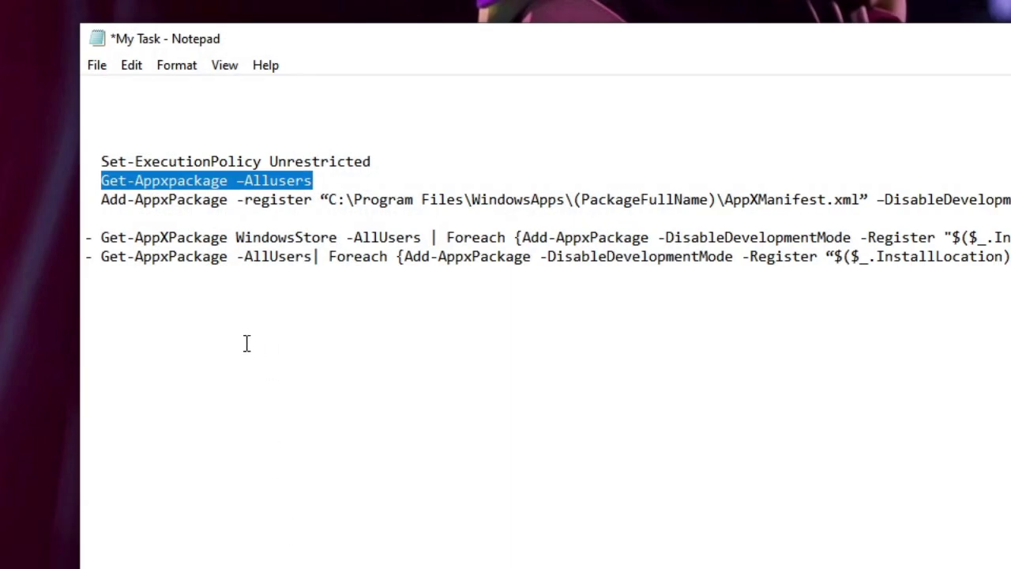
Paste the copied StorePurchaseApp package name into a new Notepad note.
left_click(245, 343)
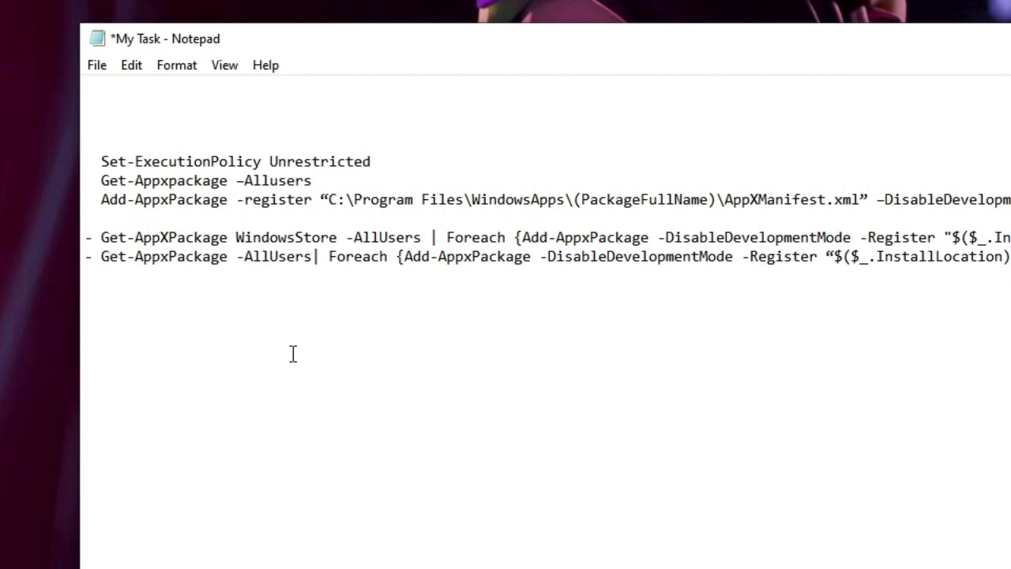
key("super")
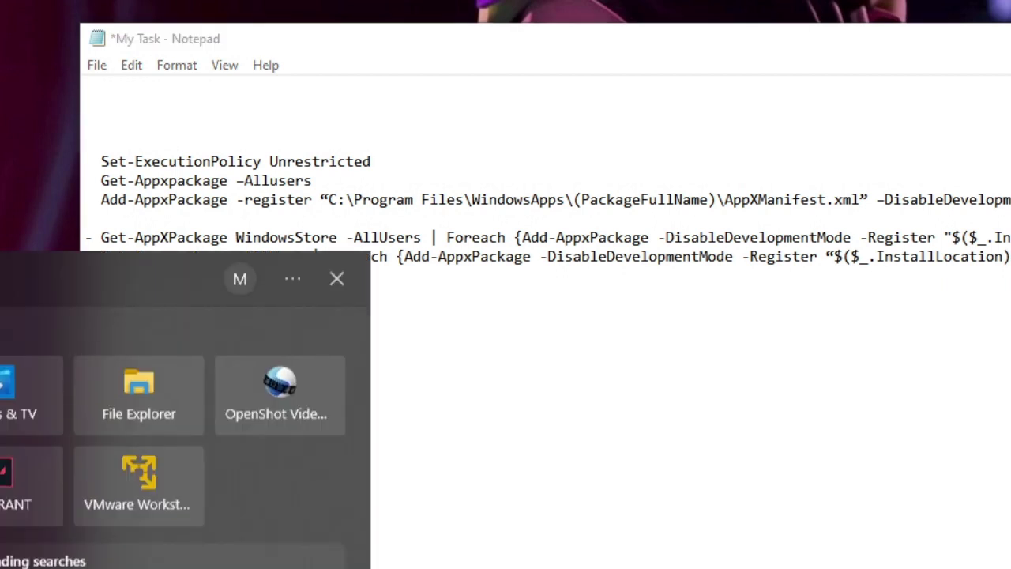
type("notepad")
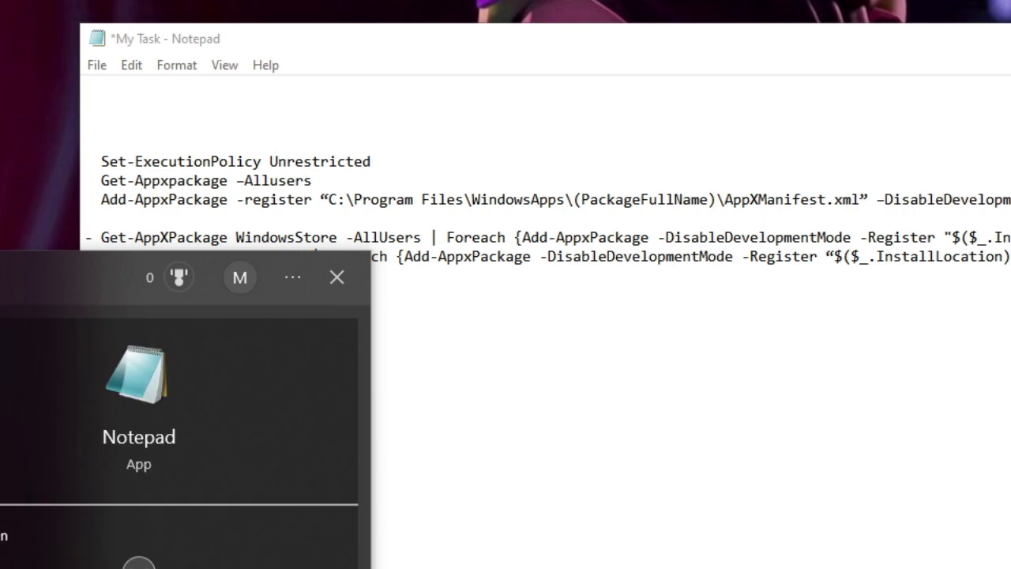
key("Return")
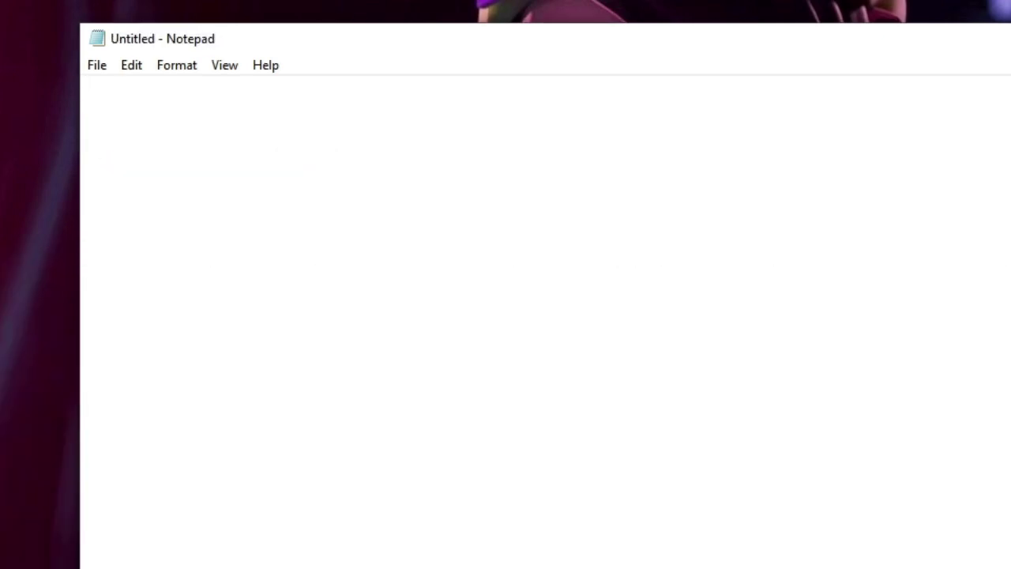
key("ctrl+v")
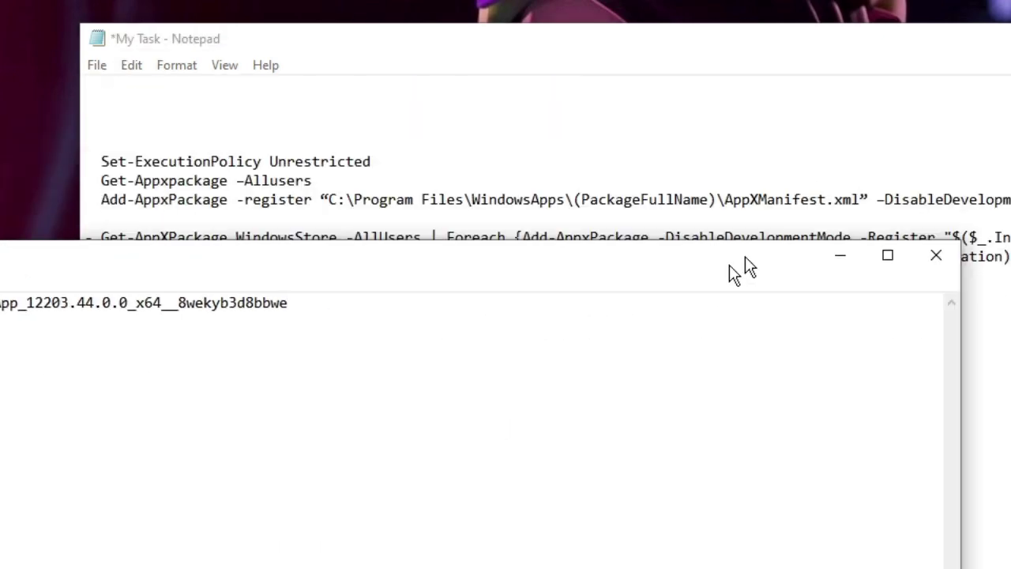
Replace PackageFullName in the Add-AppxPackage command with the package name and select the line.
left_click(656, 98)
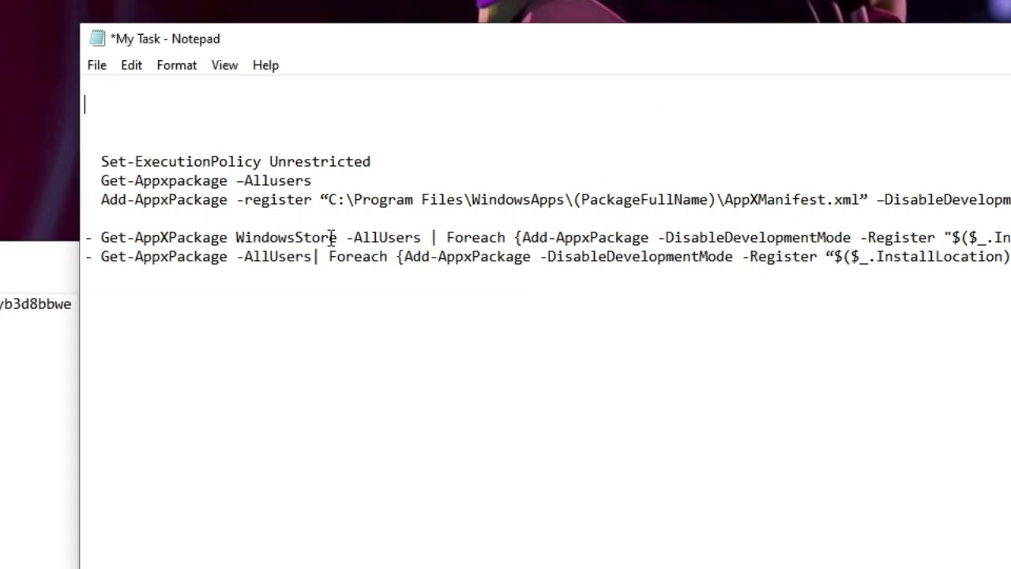
left_click_drag(102, 199, 421, 208)
left_click(472, 200)
left_click_drag(581, 199, 708, 204)
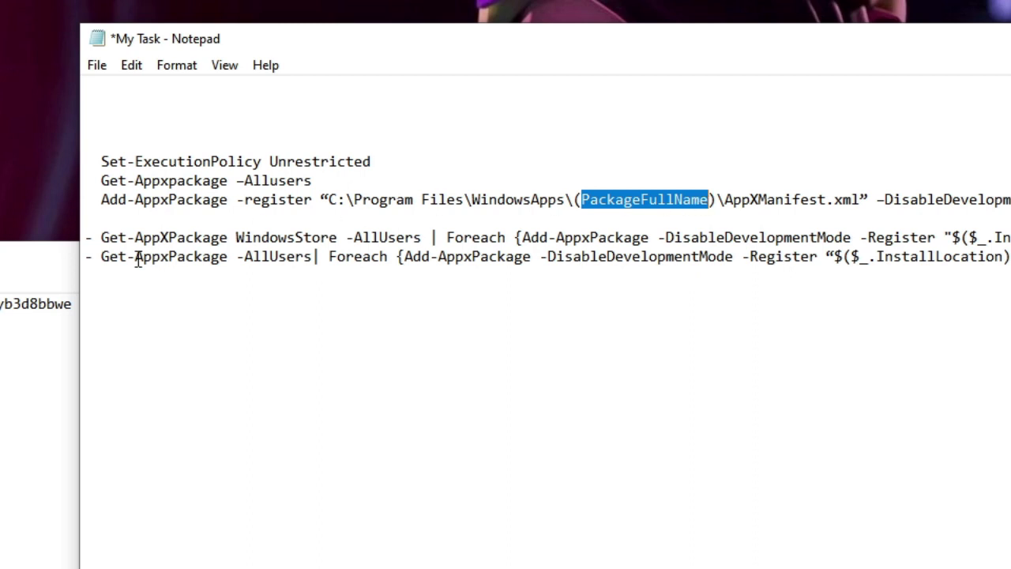
key("alt+Tab")
key("ctrl+a")
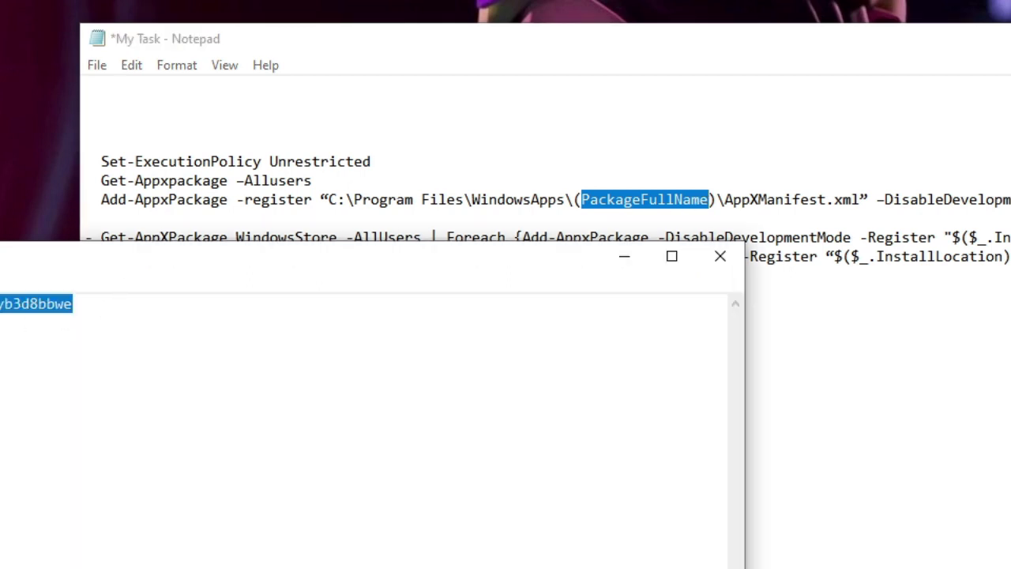
right_click(625, 203)
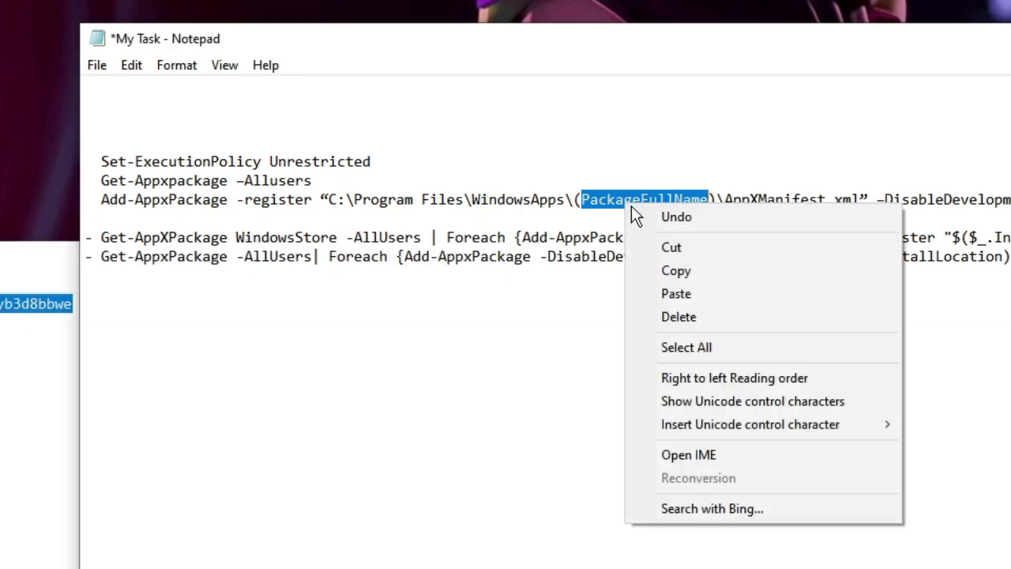
left_click(692, 295)
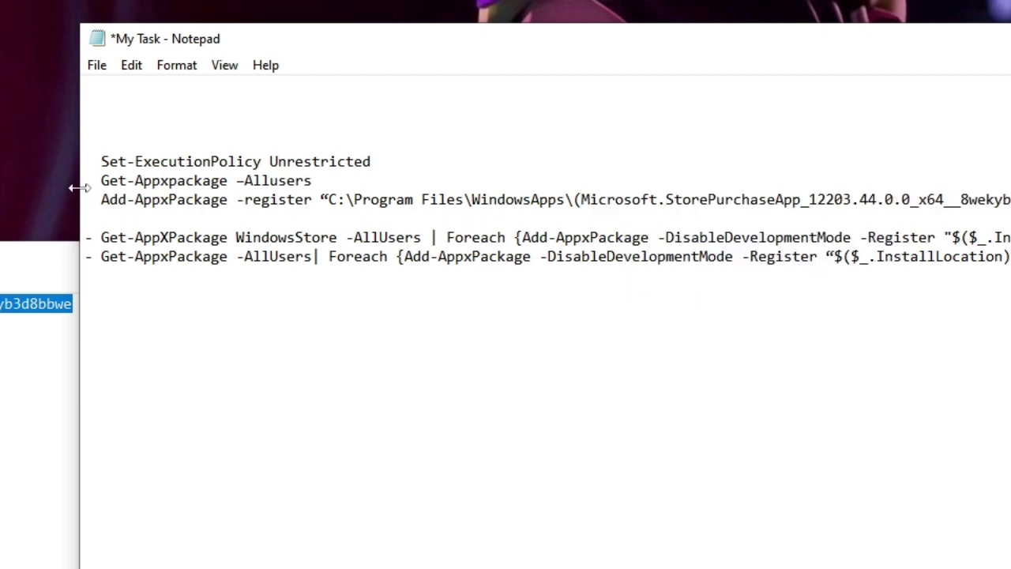
left_click_drag(101, 197, 909, 228)
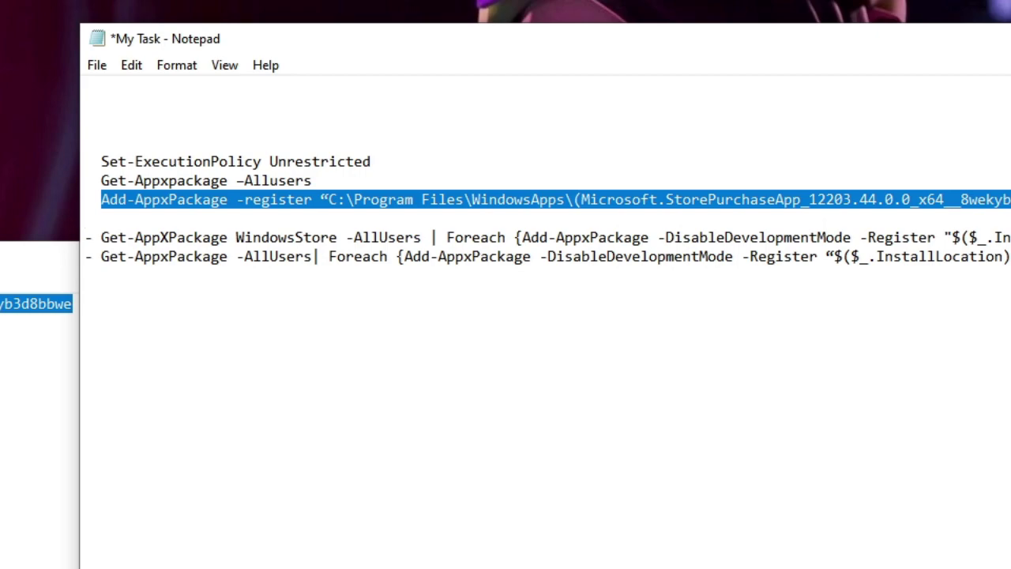
Run the edited Add-AppxPackage register command, then run the WindowsStore Foreach re-register command.
key("alt+Tab")
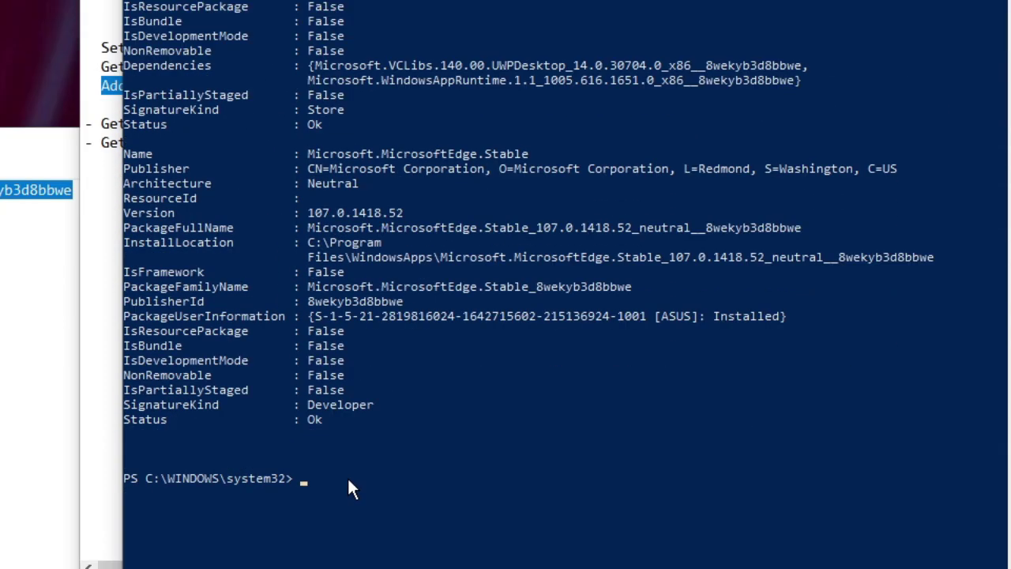
right_click(348, 478)
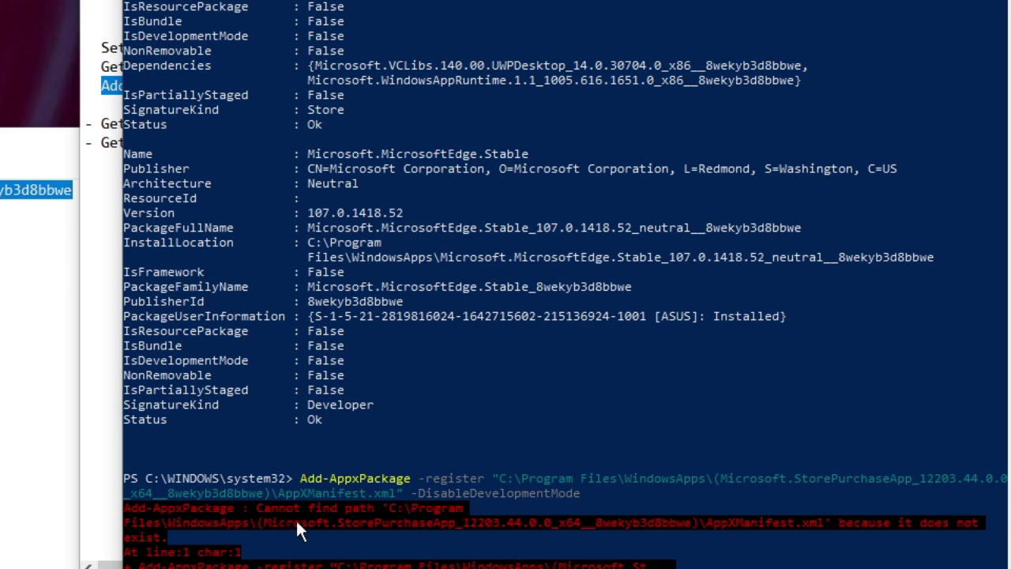
key("alt+Tab")
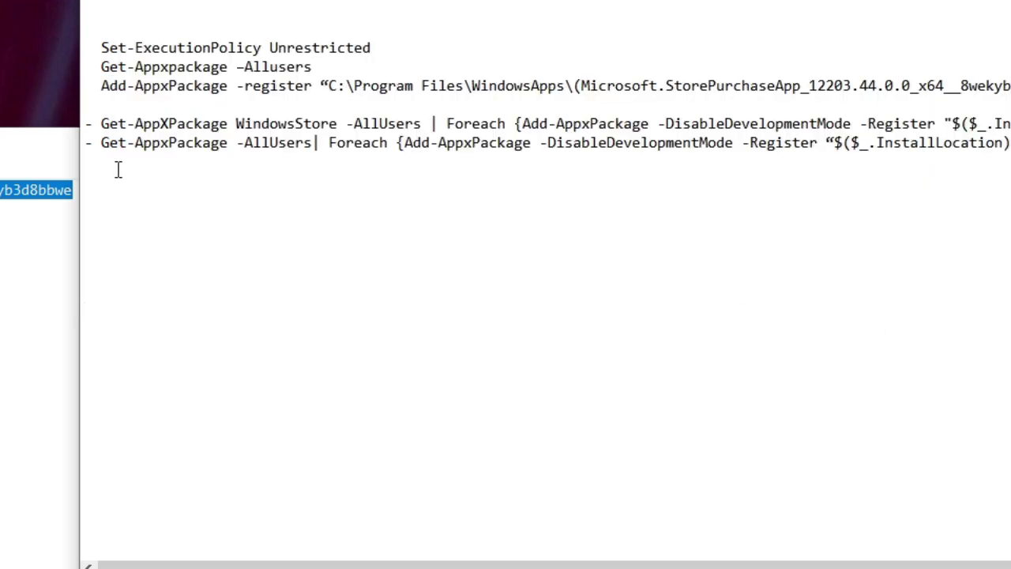
left_click_drag(101, 124, 1010, 124)
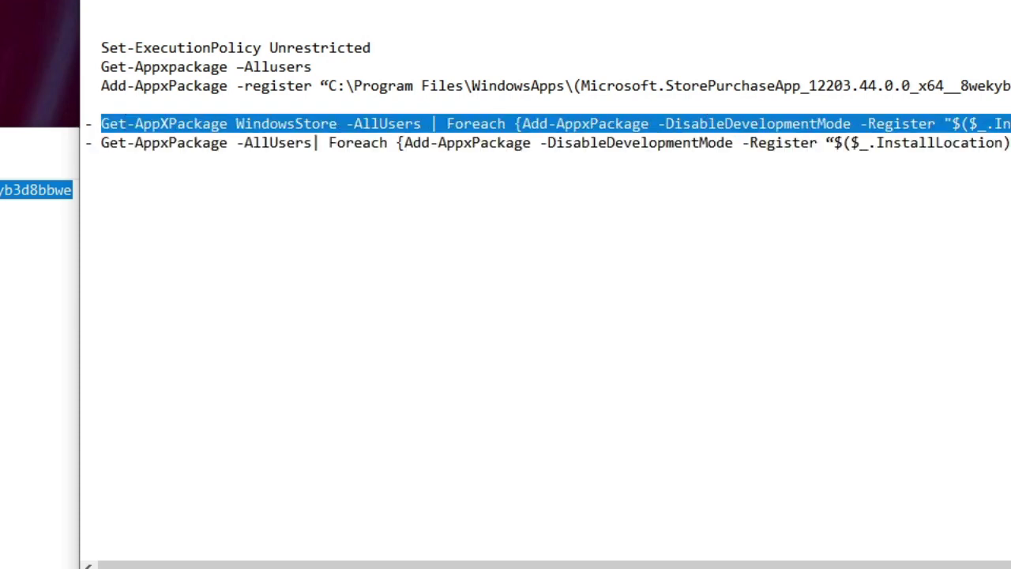
key("alt+Tab")
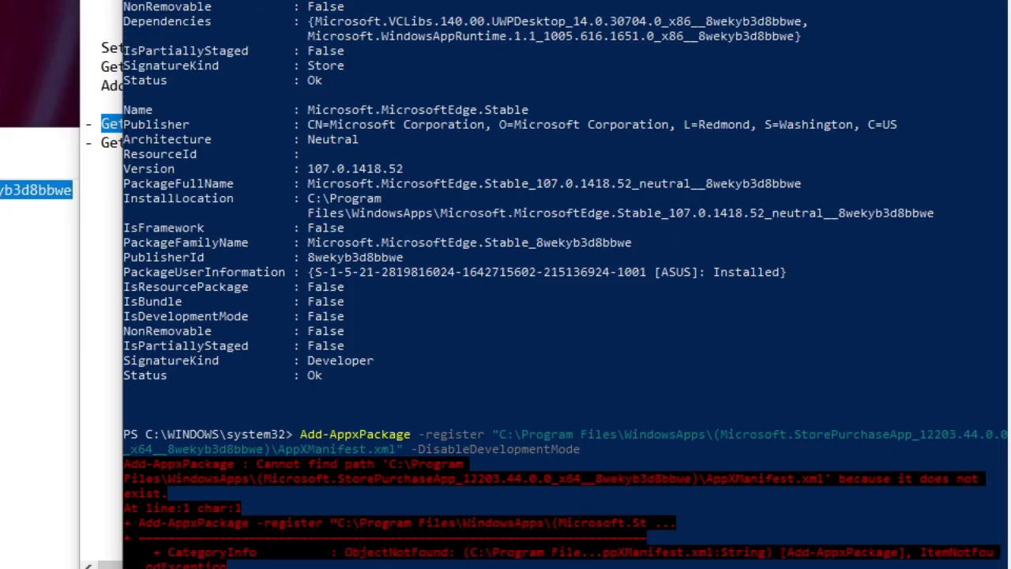
key("ctrl+v")
key("Return")
scroll(566, 285, "down", 3)
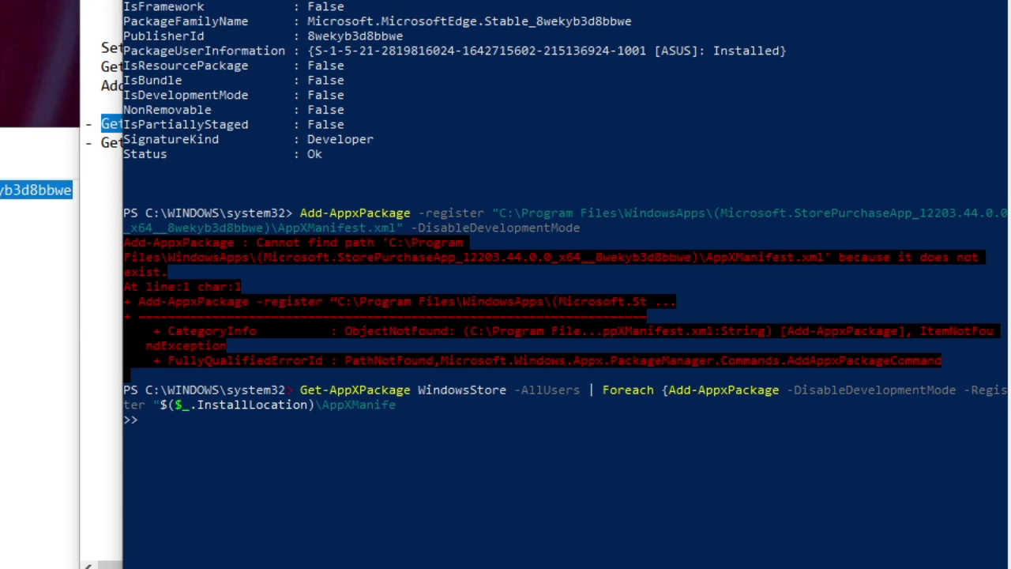
Copy the all-users Get-AppxPackage Foreach re-register command into PowerShell and submit it.
key("alt+Tab")
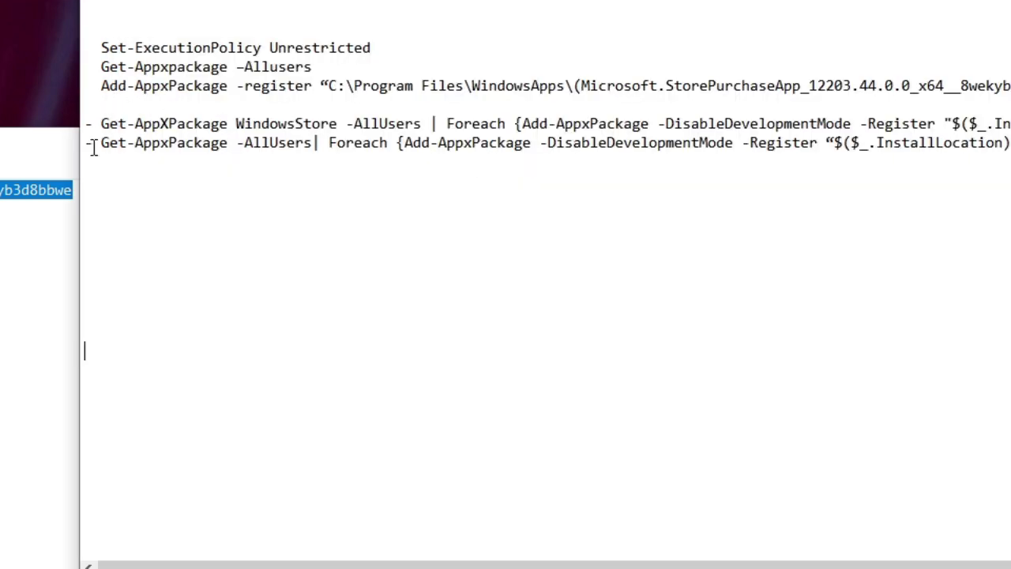
left_click_drag(98, 142, 1010, 144)
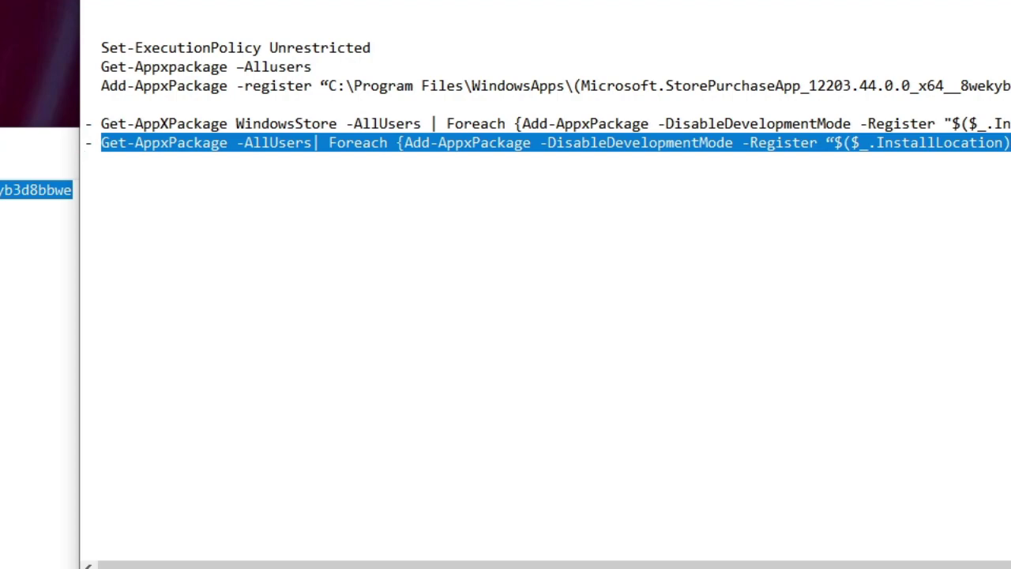
key("ctrl+c")
key("alt+Tab")
right_click(226, 405)
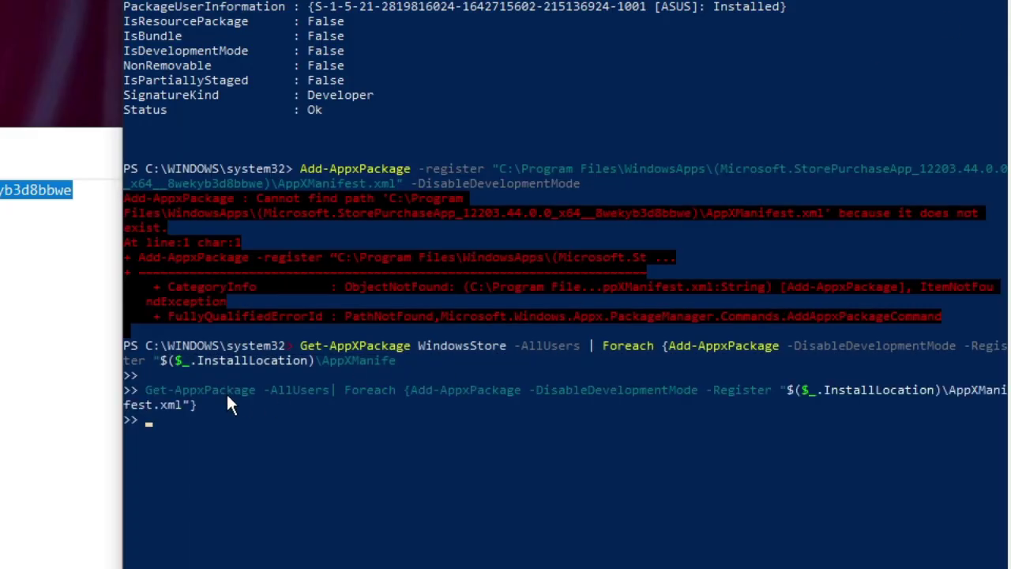
key("Return")
key("Return")
Close the PowerShell console, then cancel closing Notepad so the Microsoft.StorePurchaseApp package name stays unsaved.
left_click(934, 4)
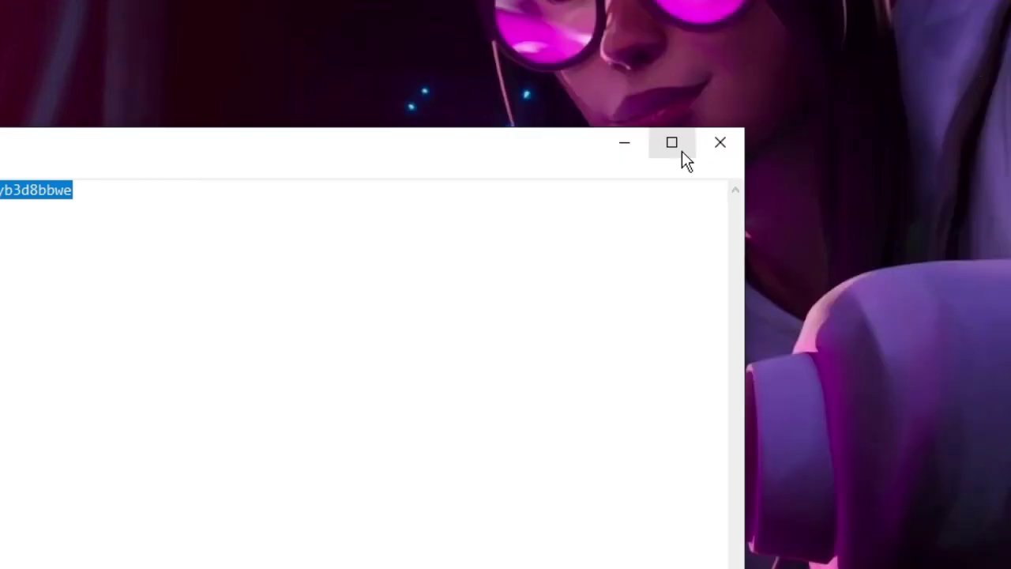
left_click(736, 149)
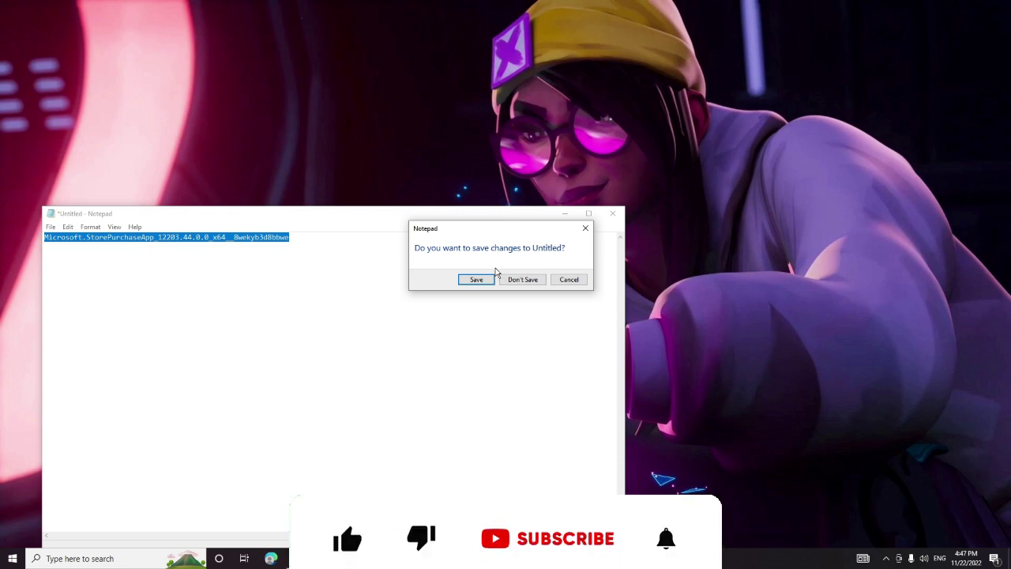
left_click(566, 279)
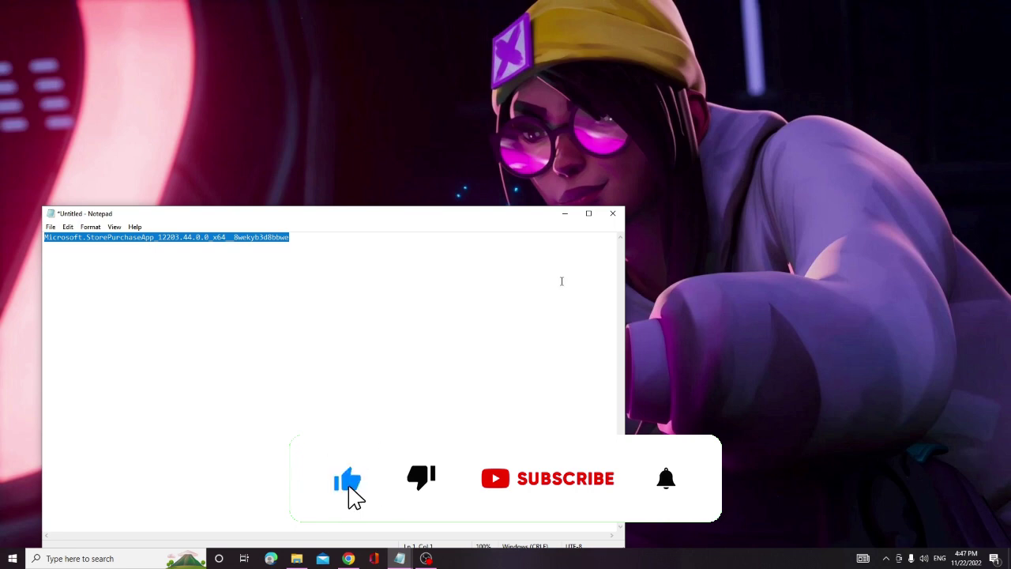